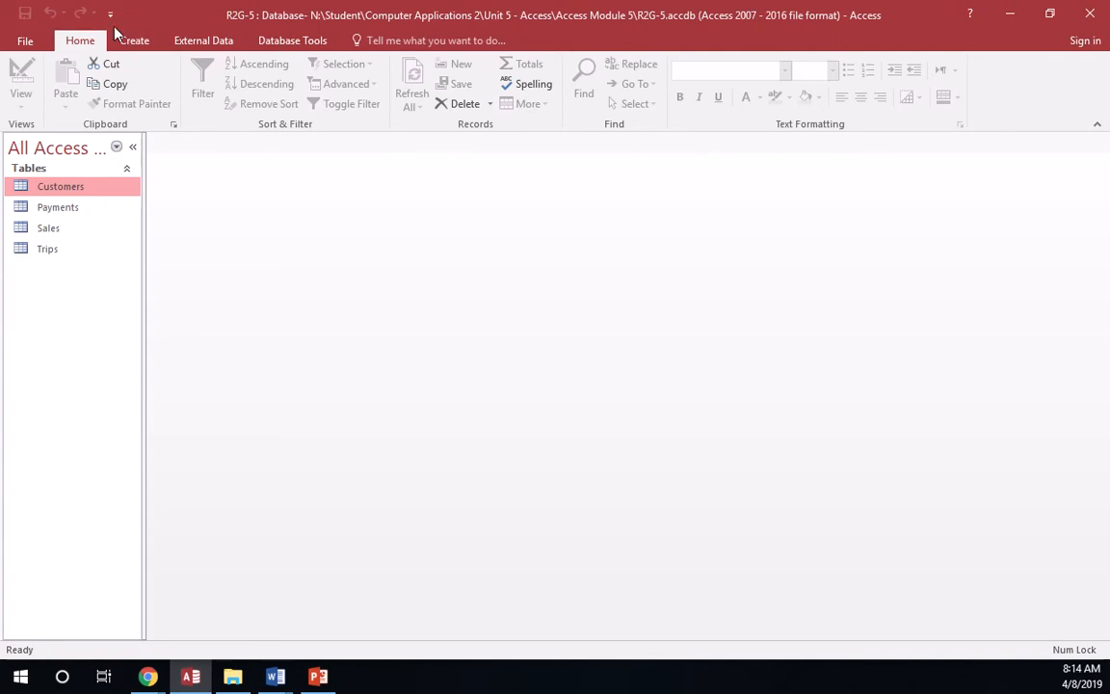
# - Open the database's relationships layout and add the Customers, Sales, Trips and Payments tables to it
pyautogui.click(285, 48)
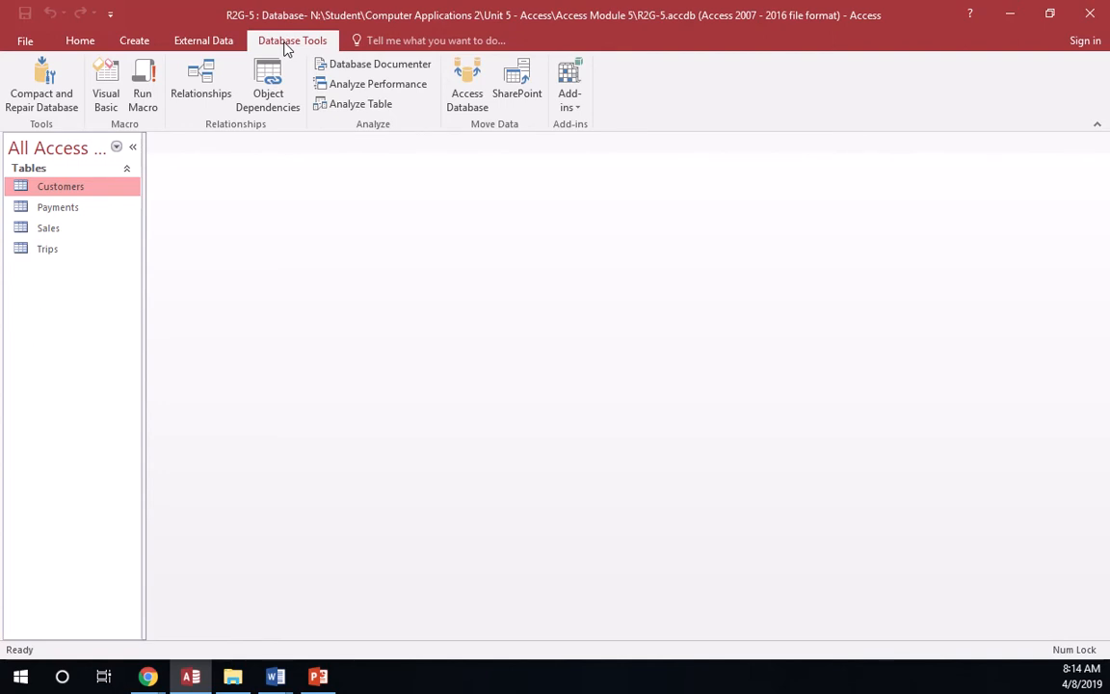
pyautogui.click(203, 76)
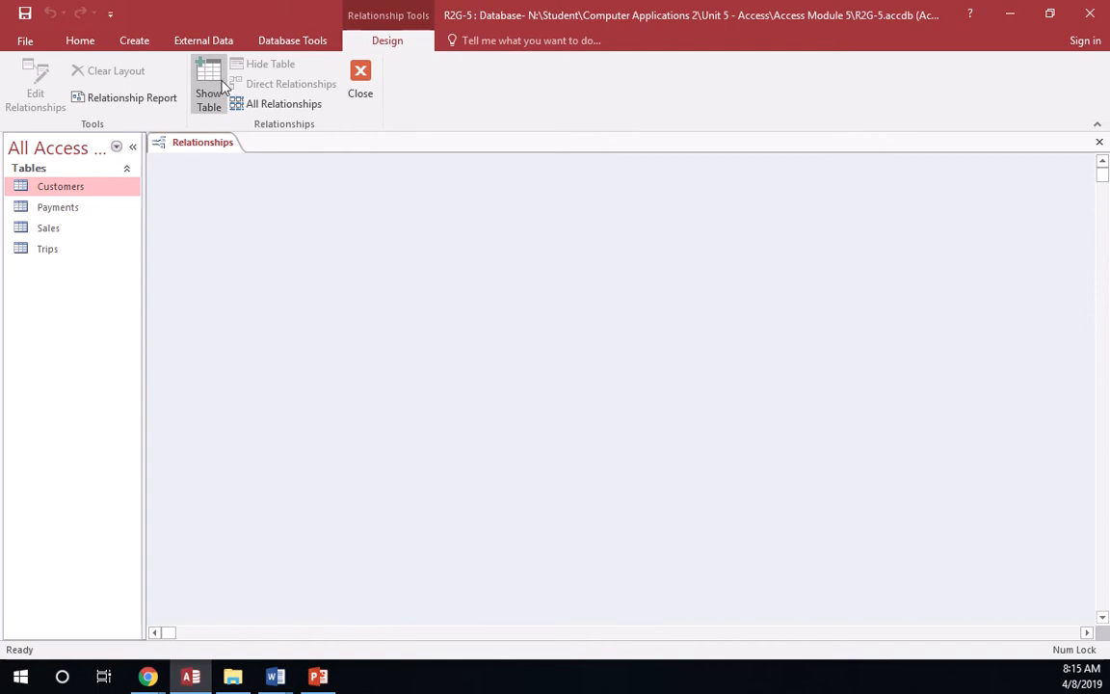
pyautogui.click(208, 84)
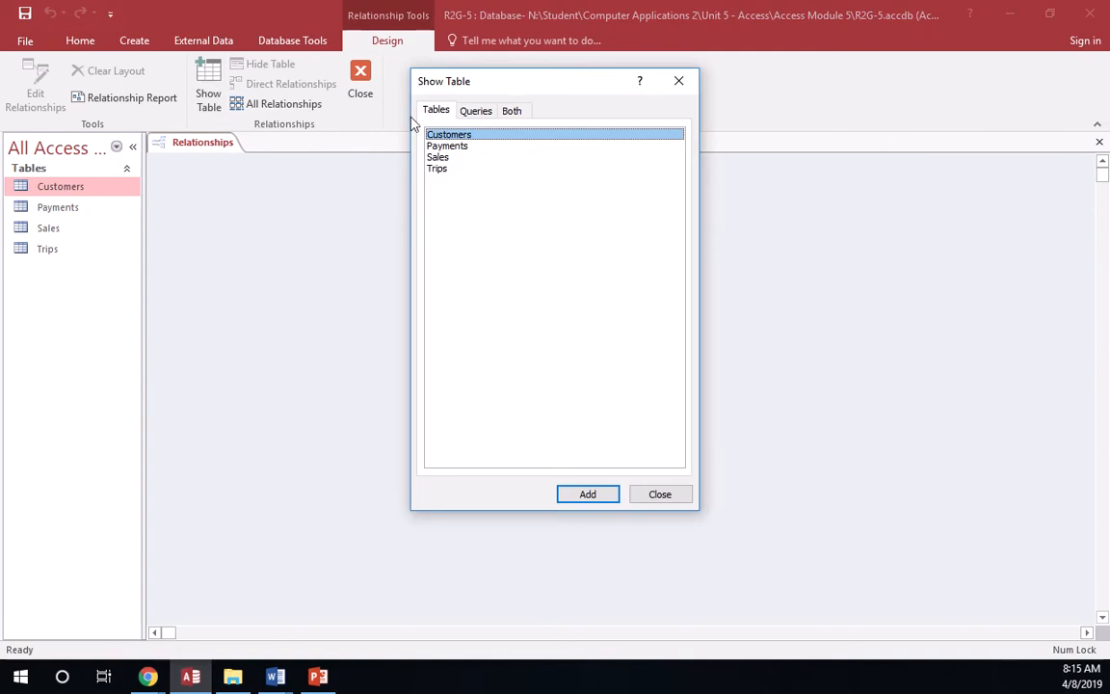
pyautogui.doubleClick(447, 137)
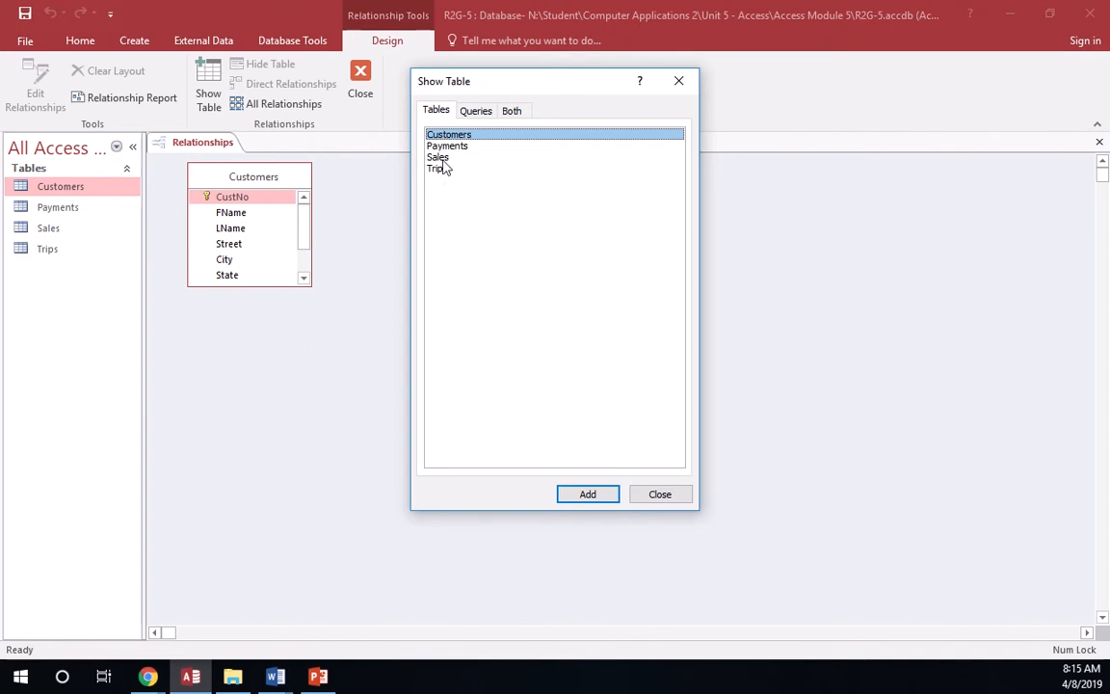
pyautogui.doubleClick(438, 158)
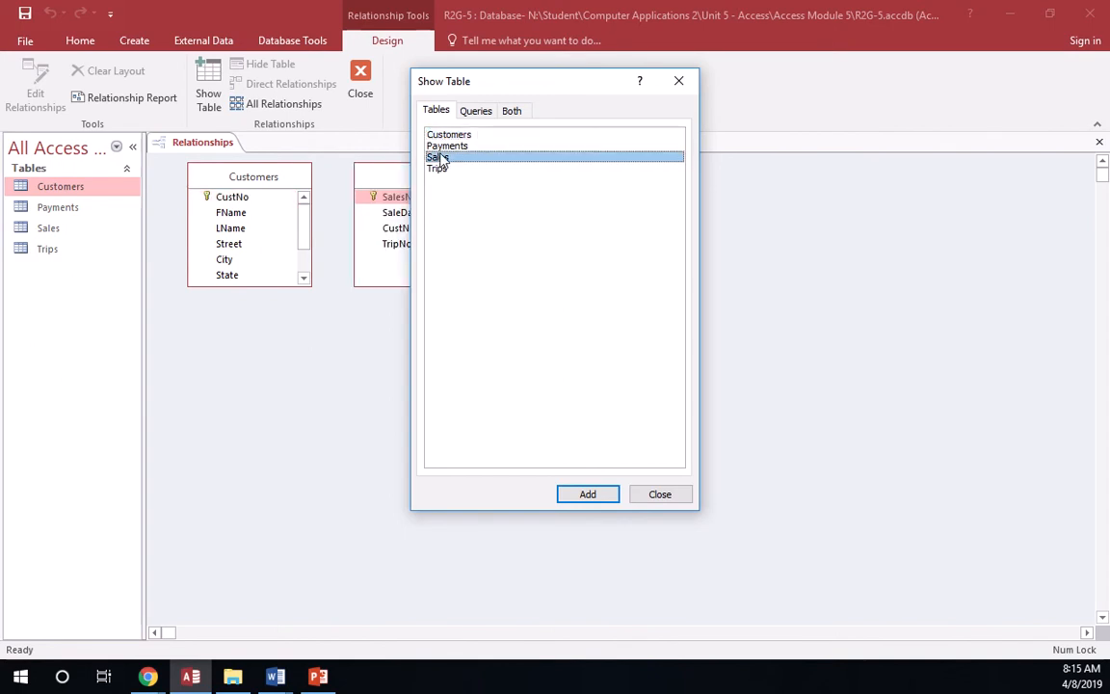
pyautogui.doubleClick(448, 169)
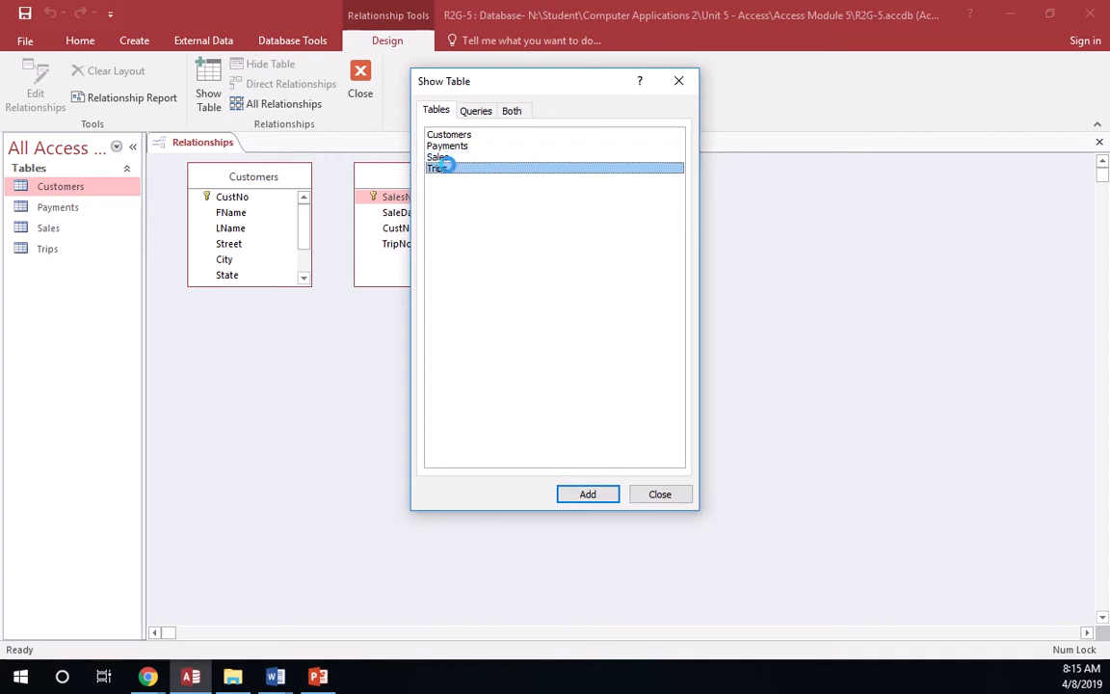
pyautogui.moveTo(479, 87); pyautogui.dragTo(890, 146)
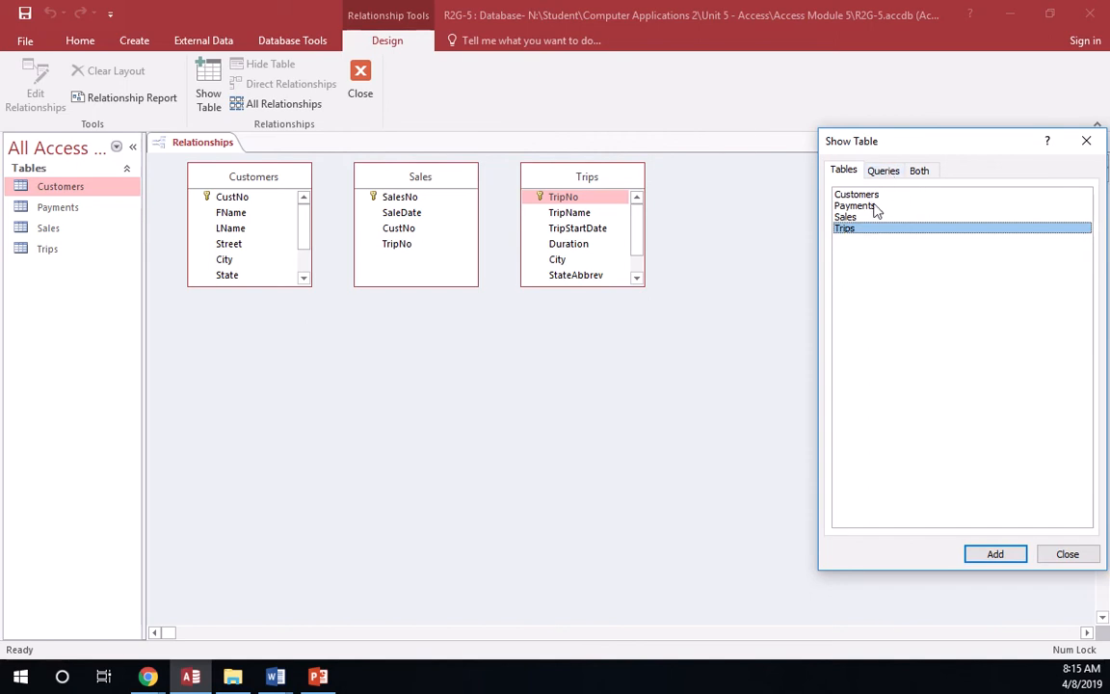
pyautogui.doubleClick(874, 208)
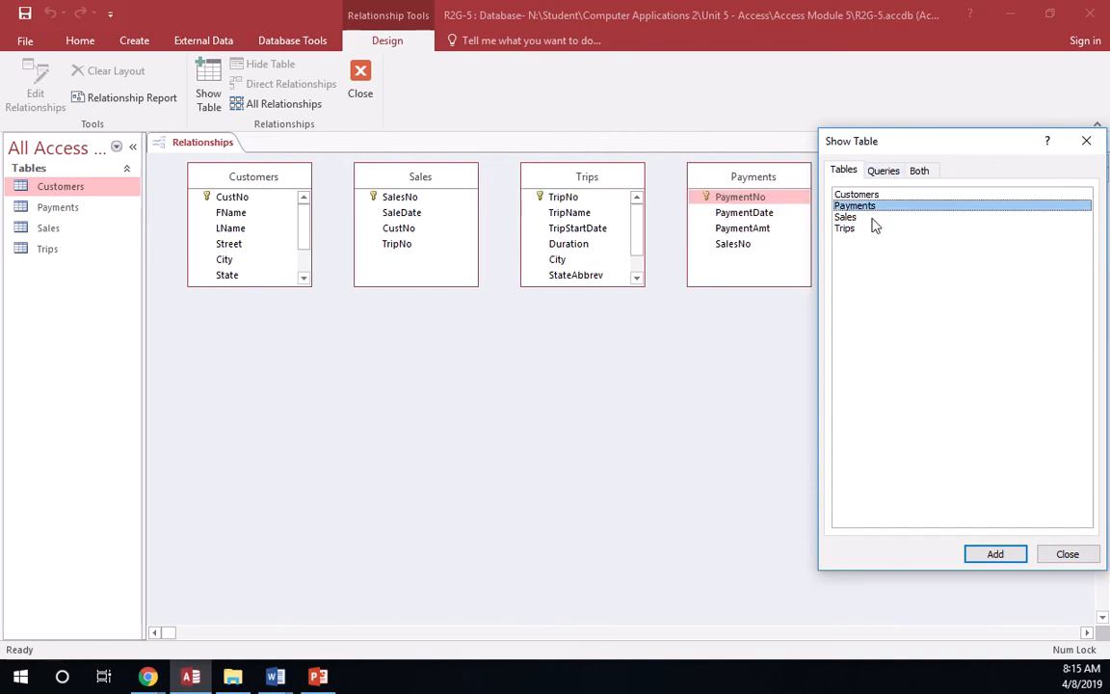
pyautogui.click(1071, 553)
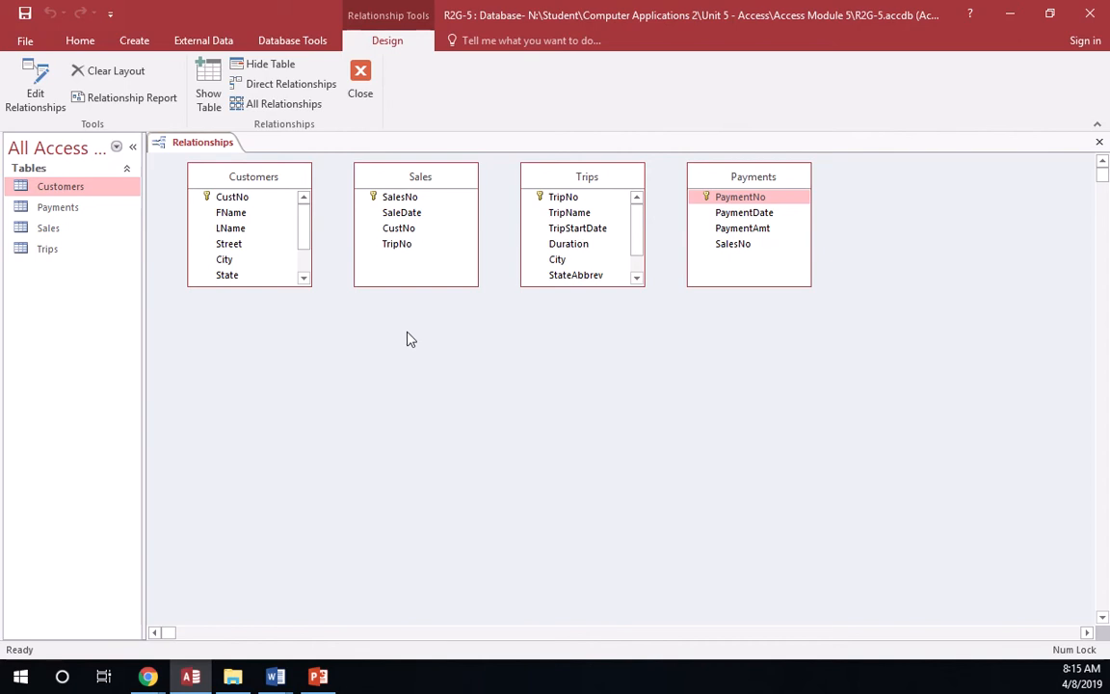
# - Create a relationship from CustNo in Customers to CustNo in Sales, enforcing referential integrity
pyautogui.click(230, 197)
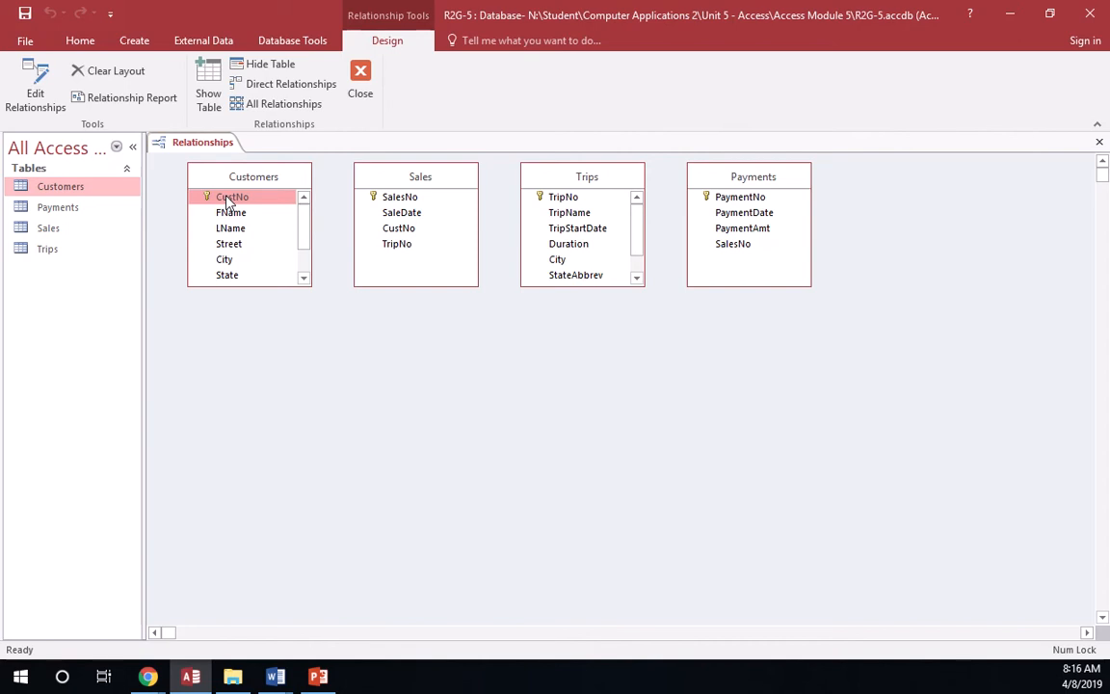
pyautogui.moveTo(223, 201); pyautogui.dragTo(393, 205)
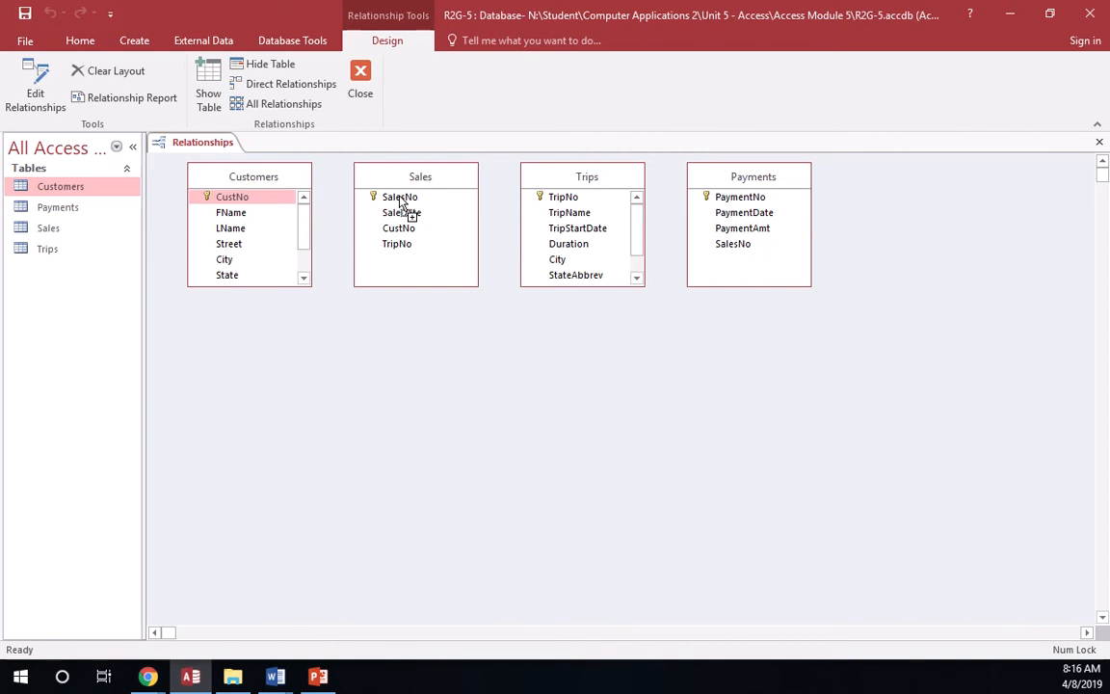
pyautogui.moveTo(402, 202); pyautogui.dragTo(412, 231)
pyautogui.moveTo(410, 231)
pyautogui.mouseDown()
pyautogui.moveTo(337, 235)
pyautogui.moveTo(402, 239)
pyautogui.moveTo(396, 230)
pyautogui.mouseUp()
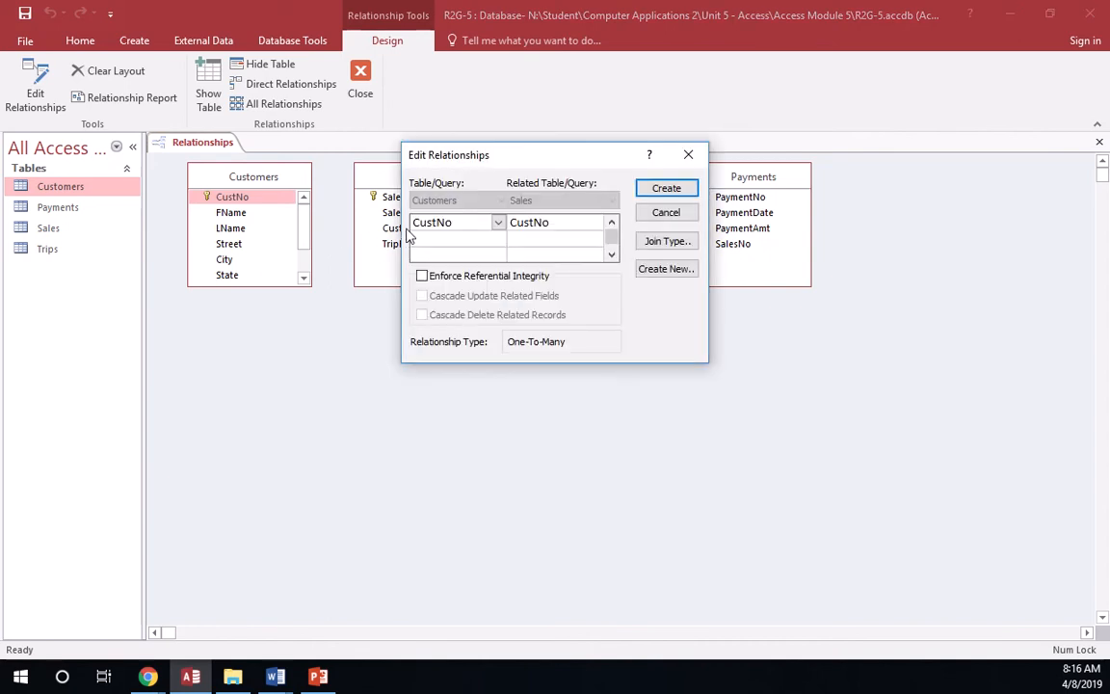
pyautogui.click(422, 277)
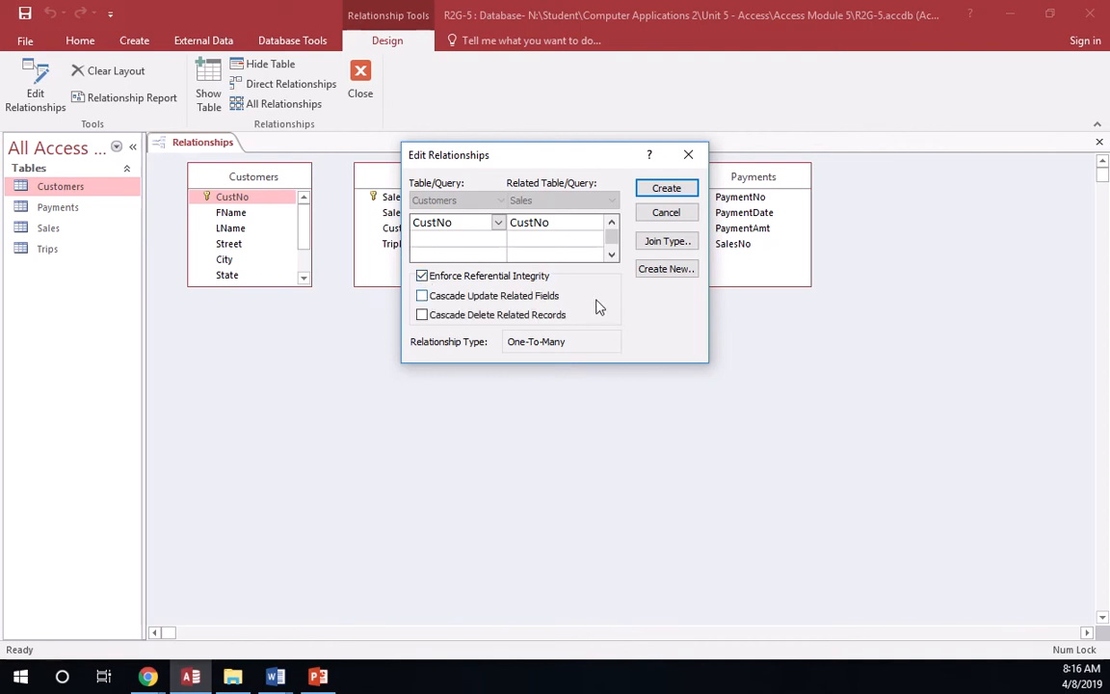
pyautogui.click(667, 189)
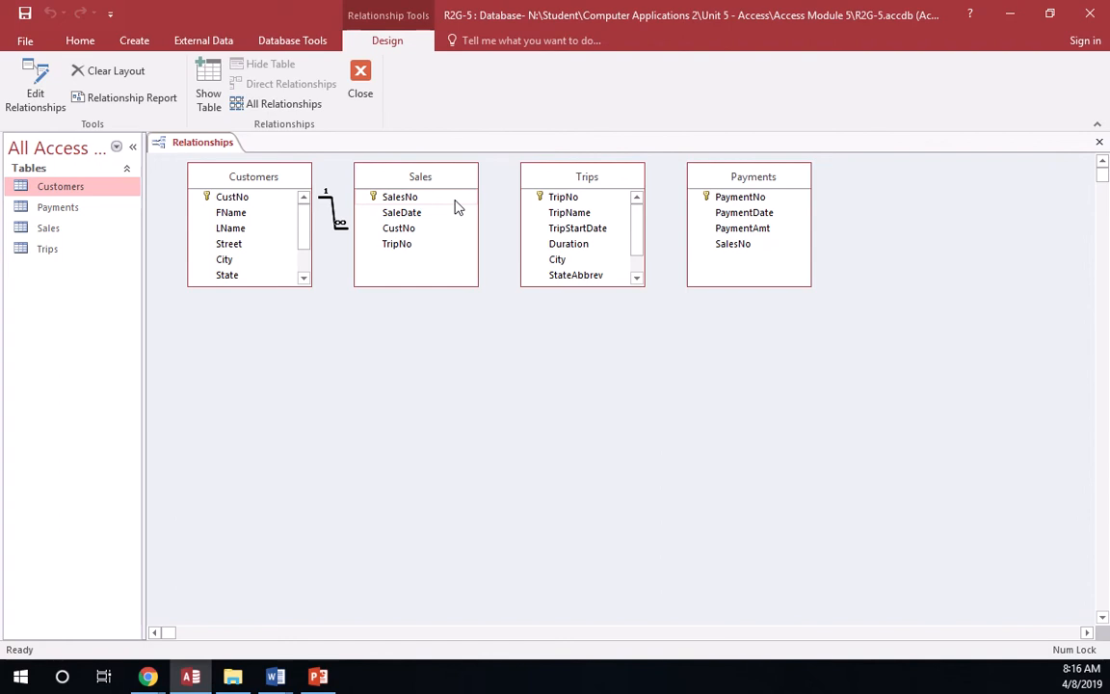
# - Relate TripNo in the Trips table to TripNo in the Sales table with referential integrity enforced
pyautogui.click(567, 199)
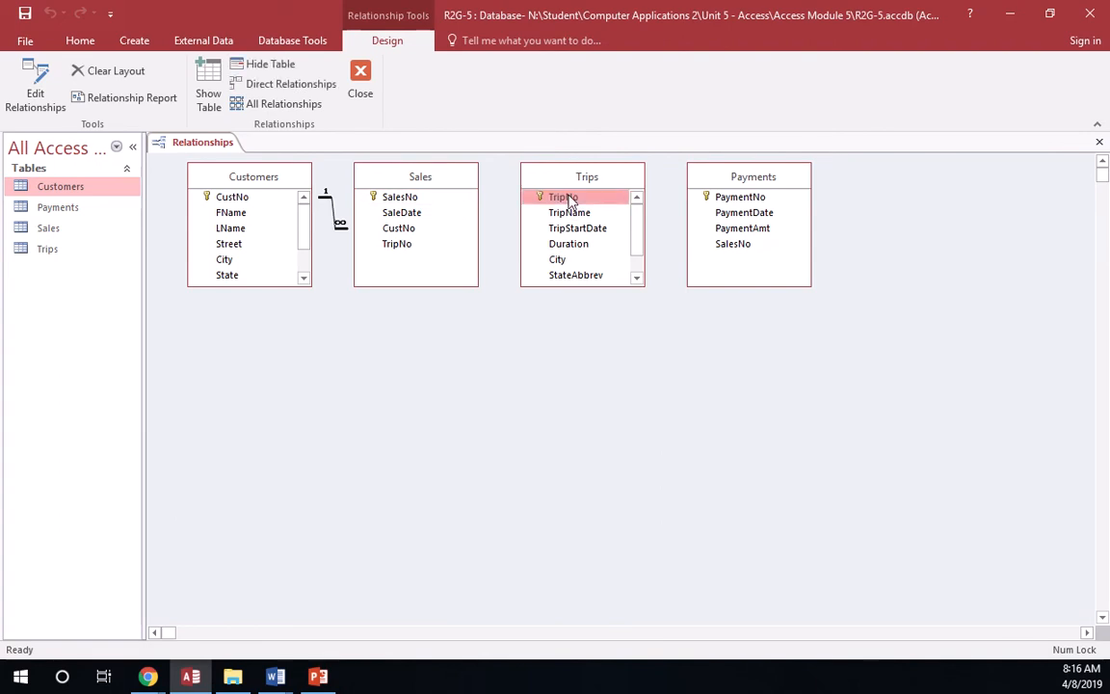
pyautogui.moveTo(569, 200); pyautogui.dragTo(406, 247)
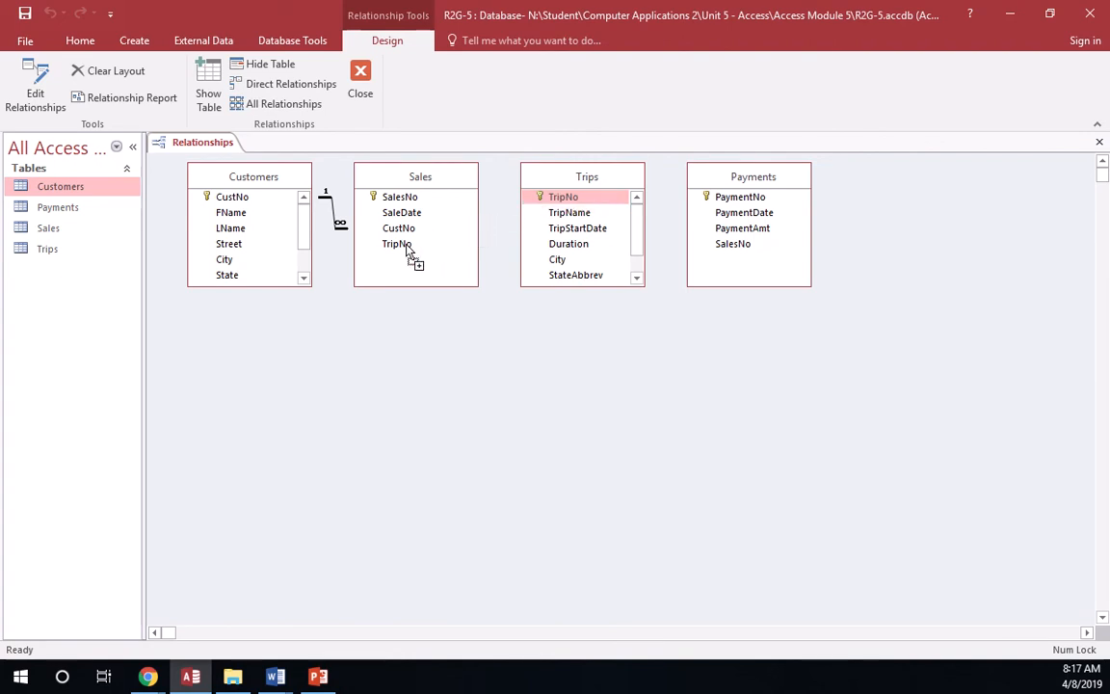
pyautogui.moveTo(406, 247); pyautogui.dragTo(404, 248)
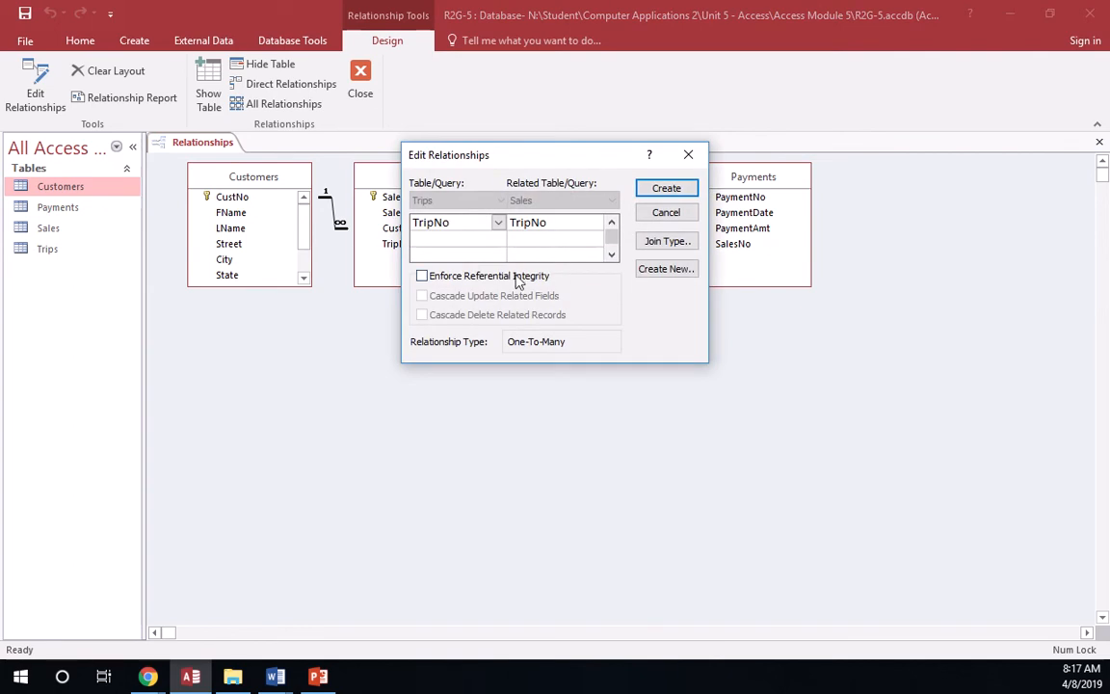
pyautogui.click(508, 279)
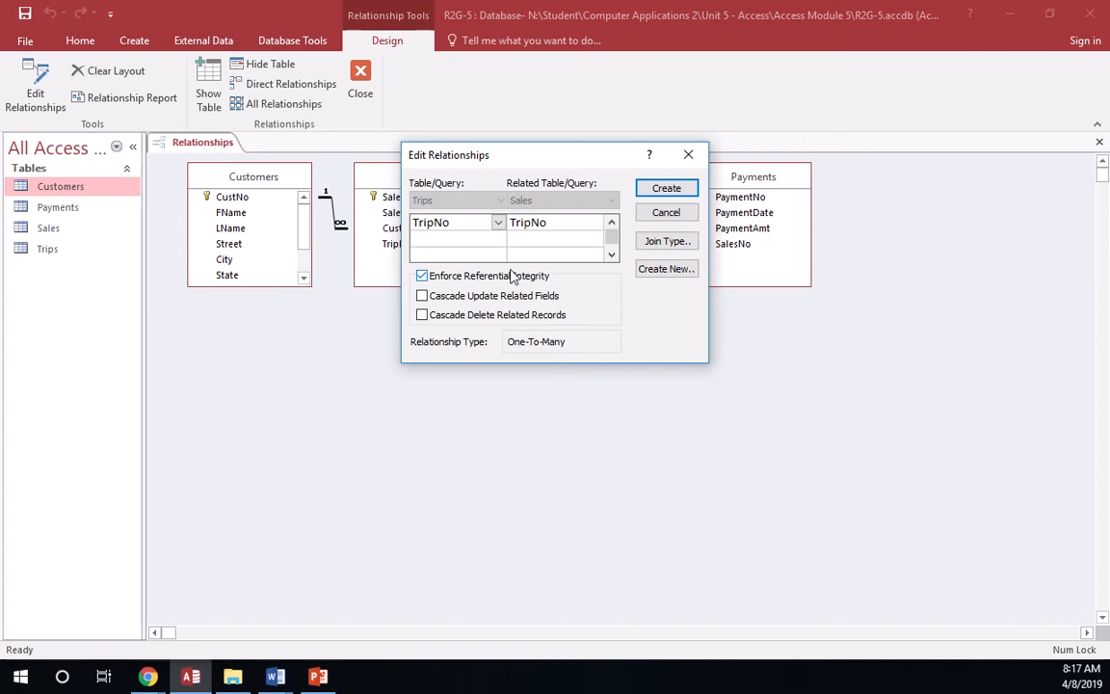
pyautogui.click(662, 190)
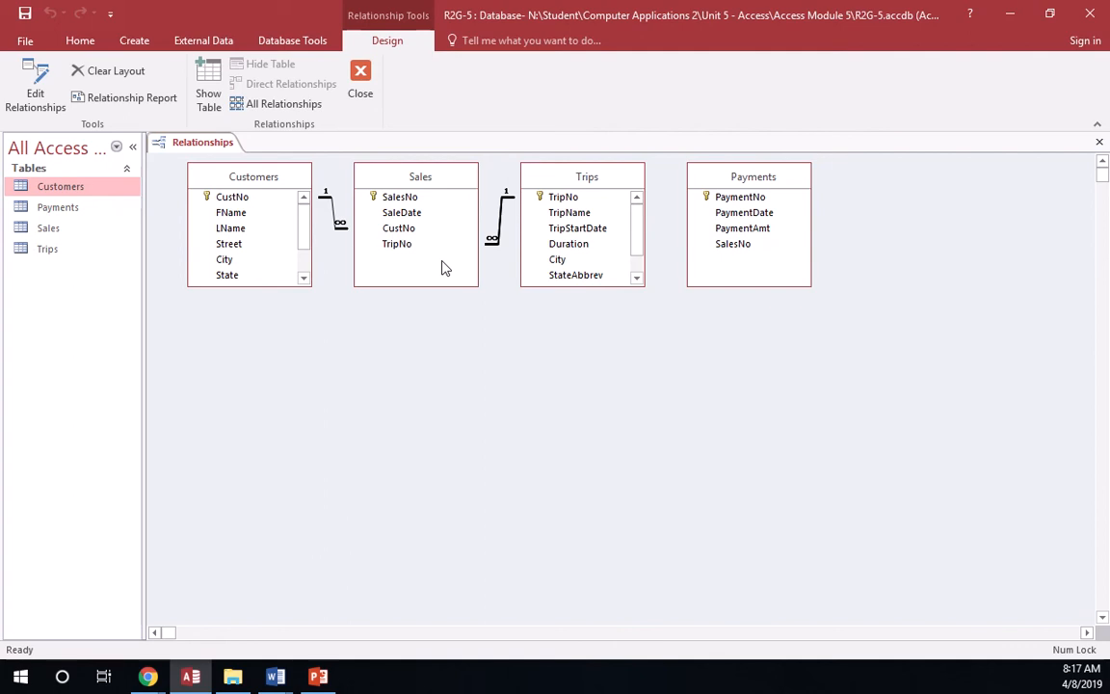
# - Link SalesNo in Sales to SalesNo in Payments and enforce referential integrity on the relationship
pyautogui.click(407, 198)
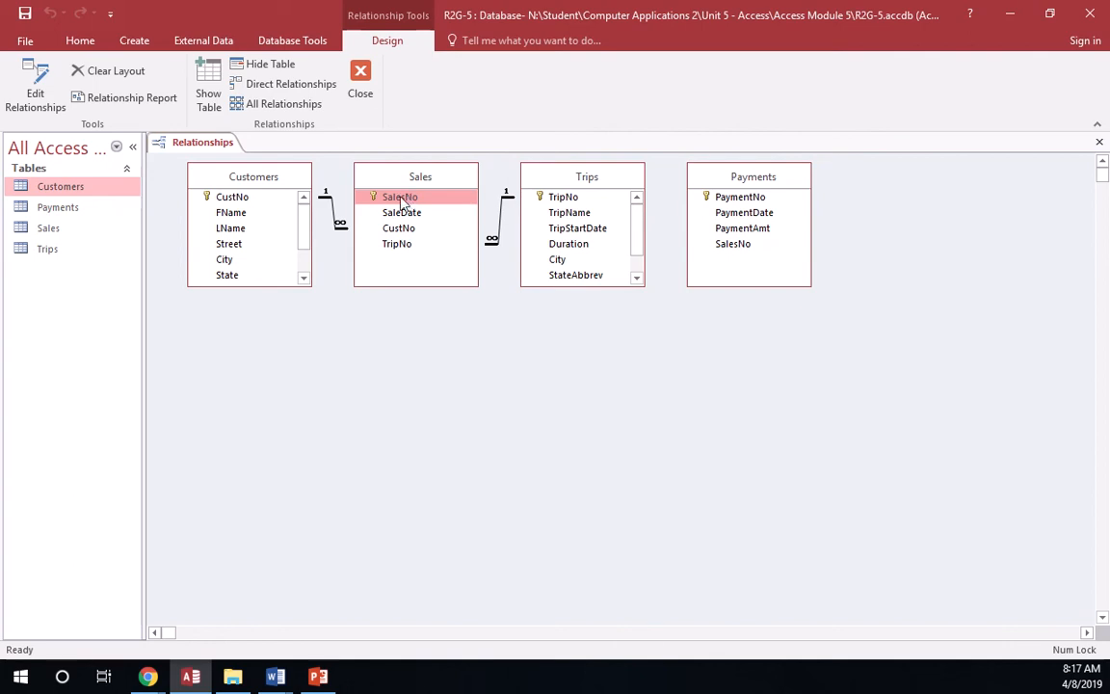
pyautogui.moveTo(402, 204); pyautogui.dragTo(731, 252)
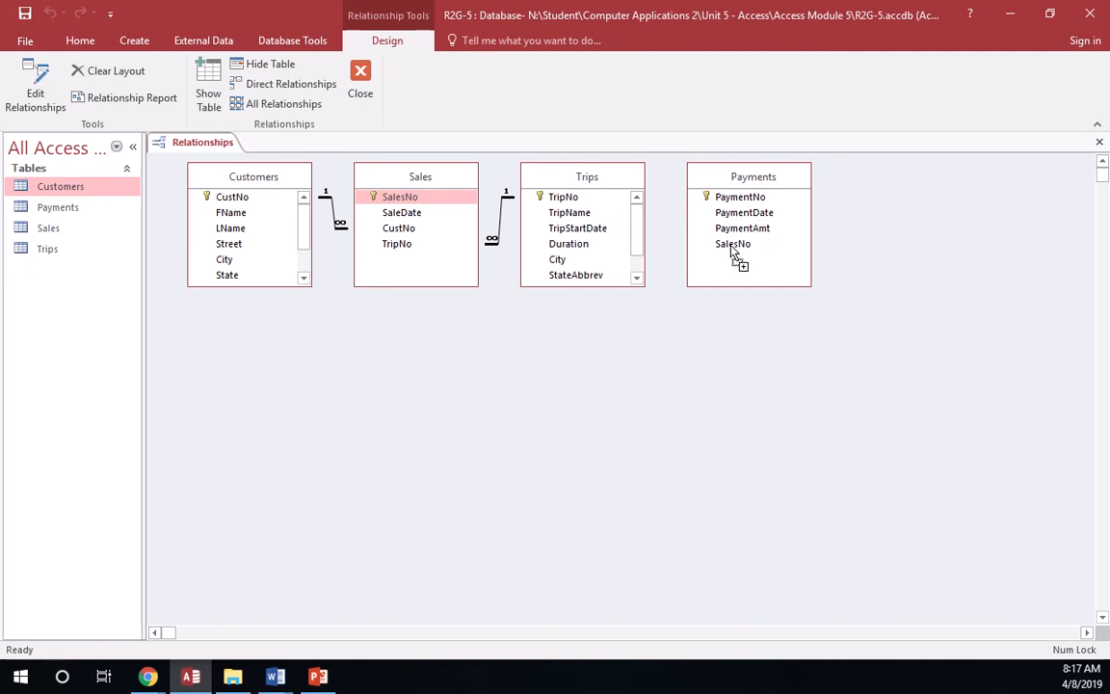
pyautogui.moveTo(731, 252); pyautogui.dragTo(732, 246)
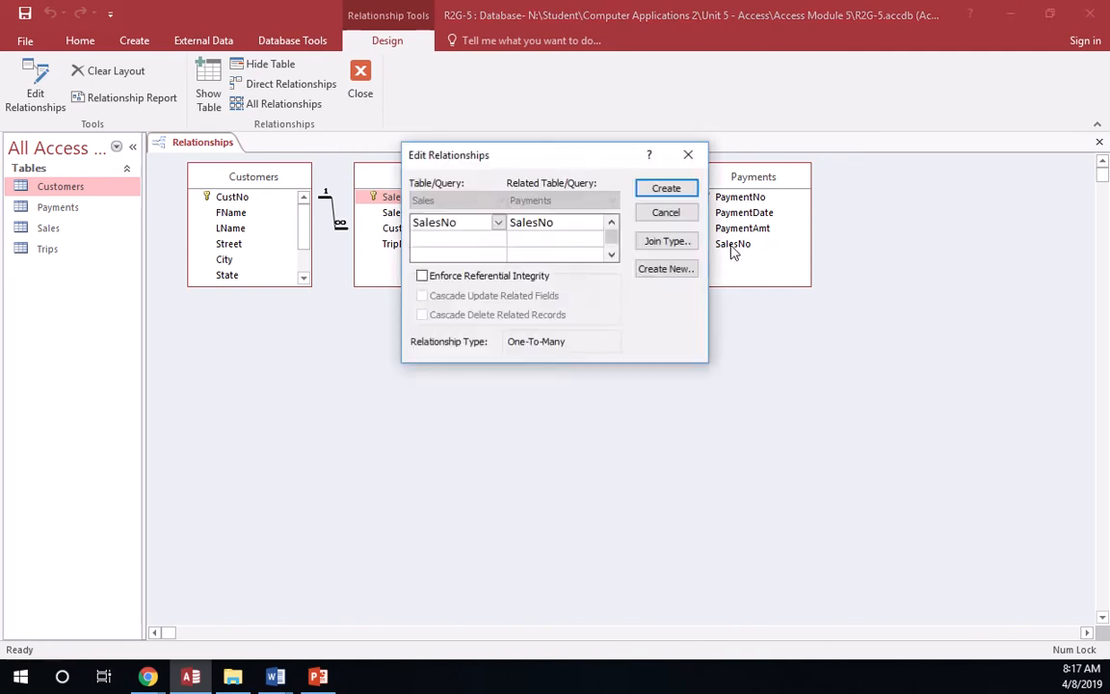
pyautogui.click(487, 279)
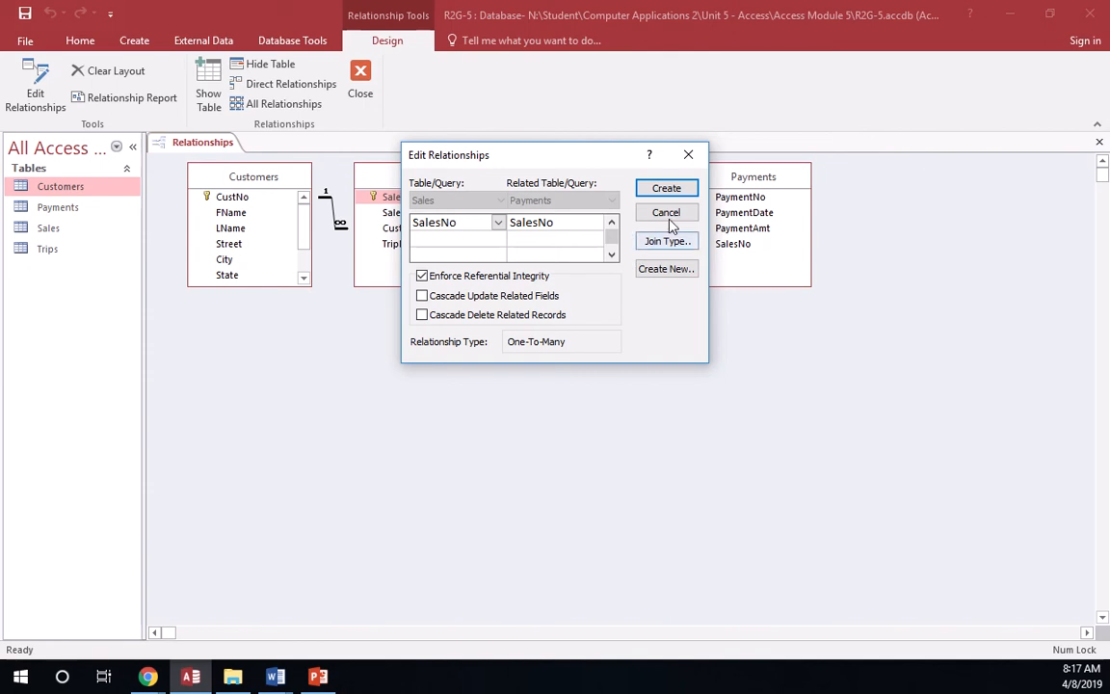
pyautogui.click(667, 189)
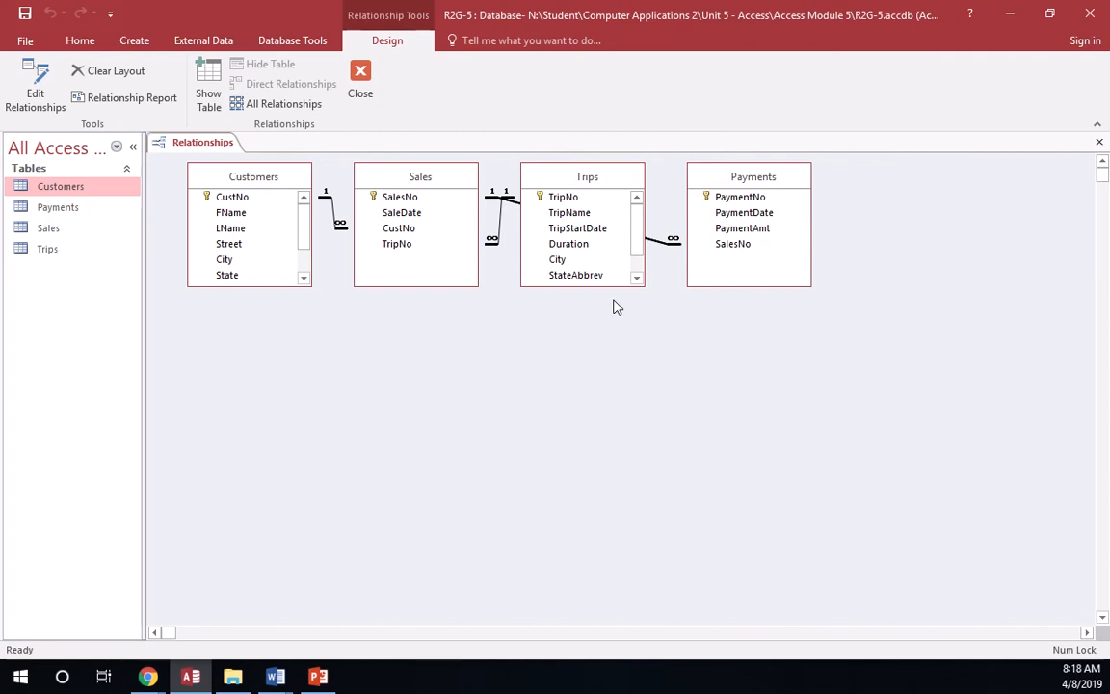
# - Move the Trips table below the gap between Sales and Payments and generate the relationship report
pyautogui.moveTo(599, 178); pyautogui.dragTo(617, 324)
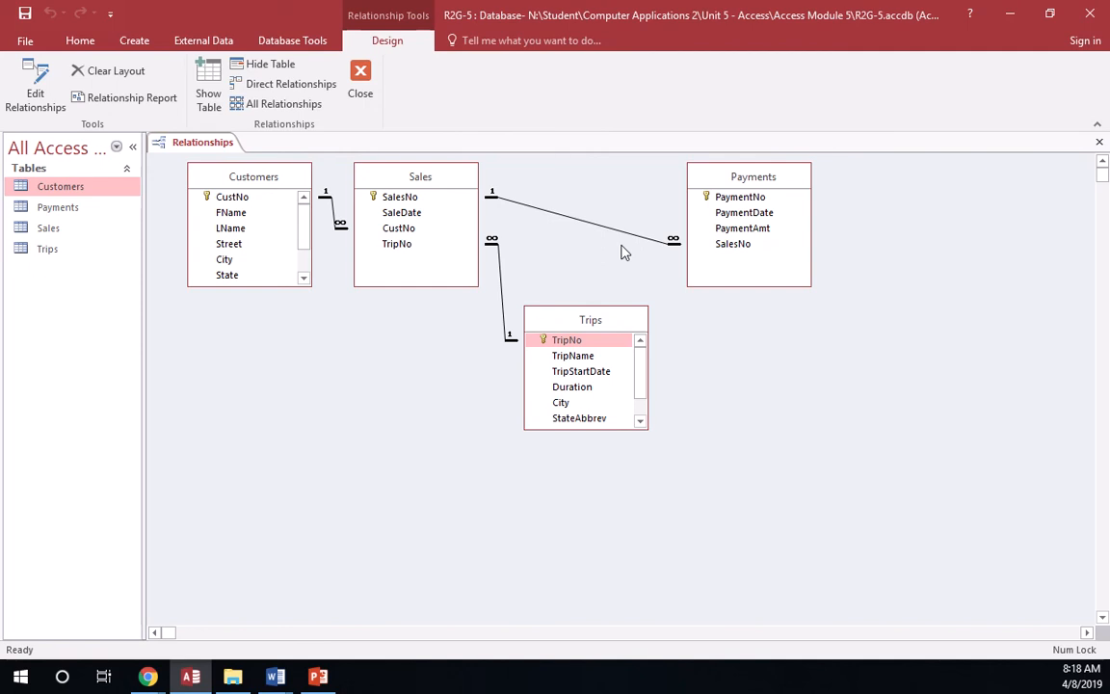
pyautogui.click(294, 44)
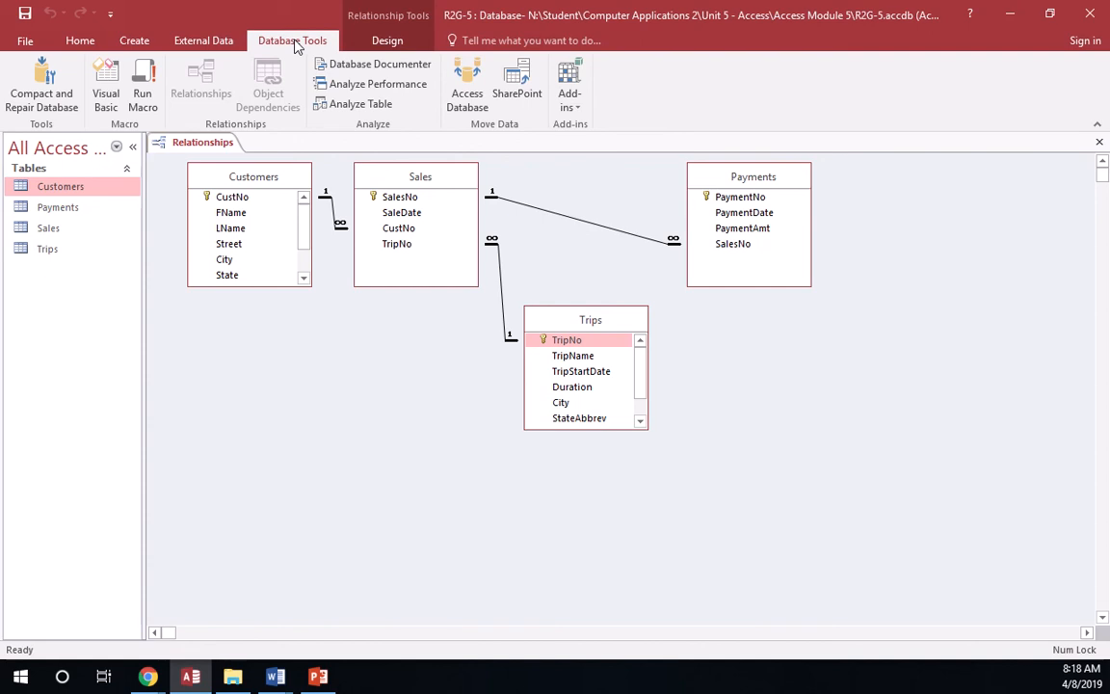
pyautogui.click(385, 42)
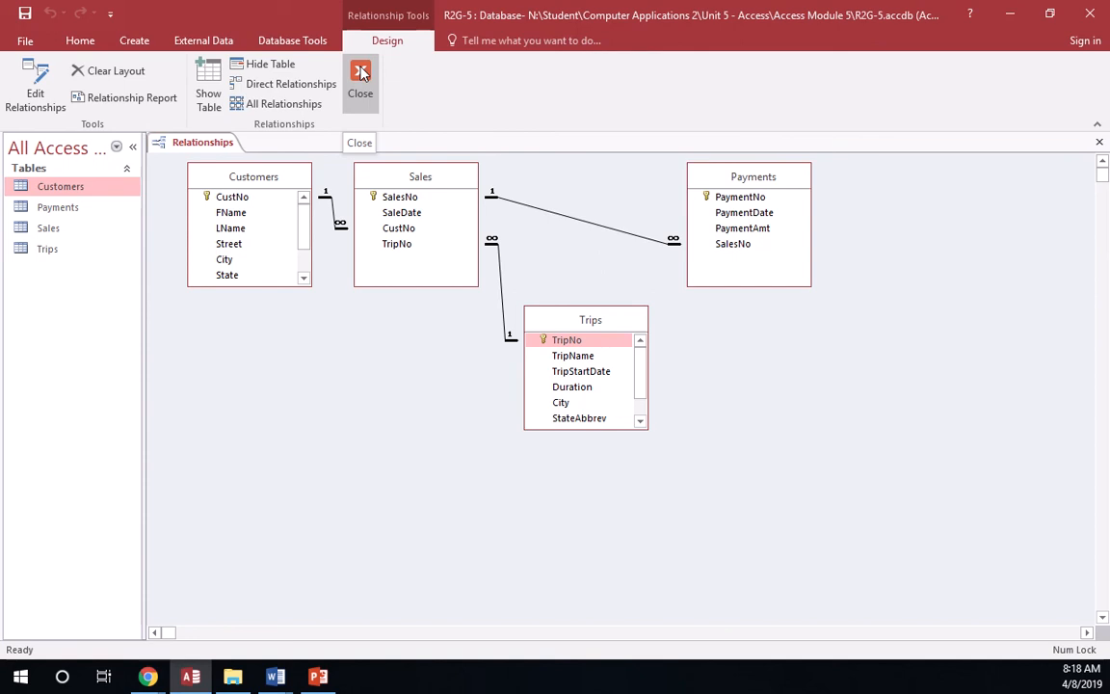
pyautogui.click(115, 99)
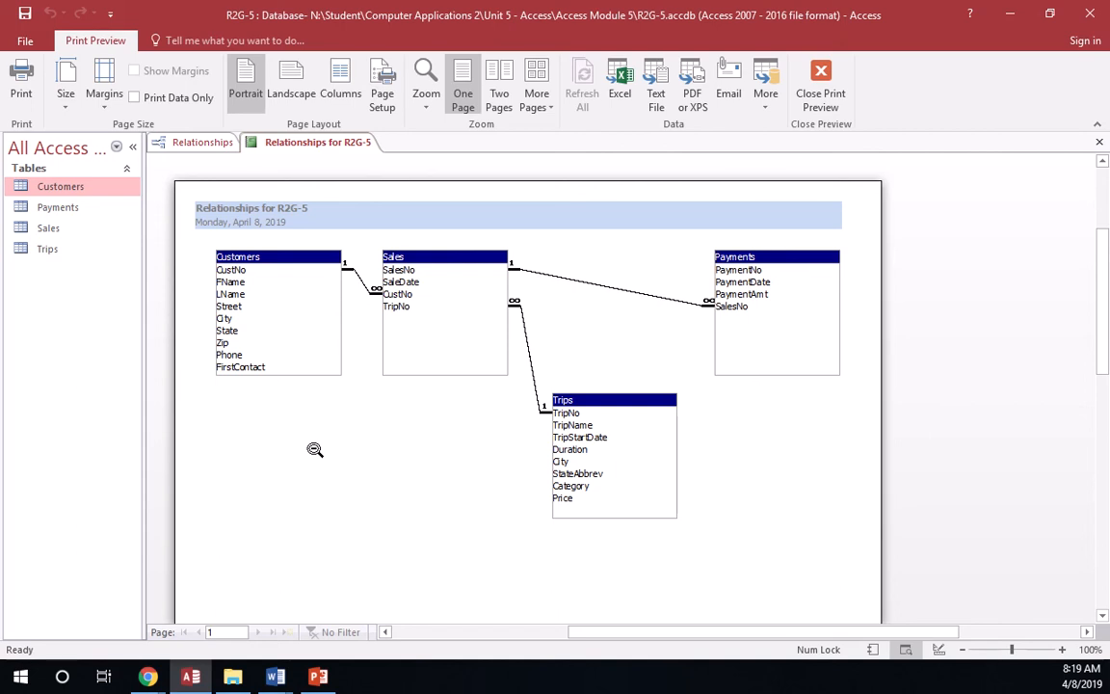
# - Switch to the Access Module 5.1 checklist in Word and copy the heading "Access Page 110 (Relationships)"
pyautogui.click(316, 681)
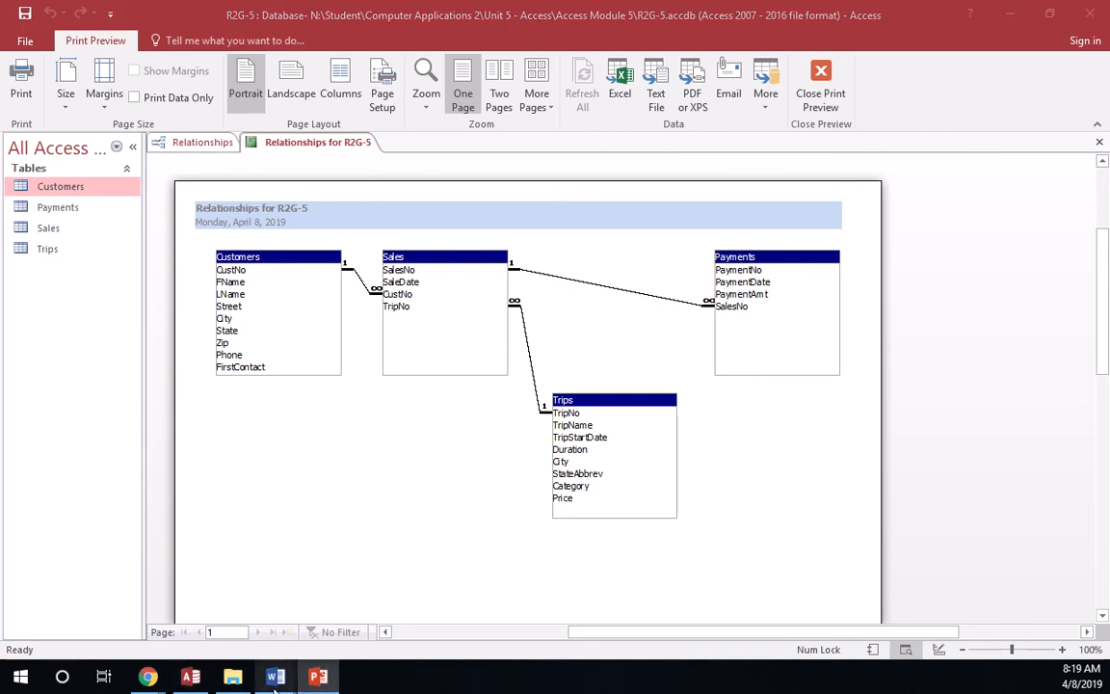
pyautogui.moveTo(274, 680)
pyautogui.click(164, 559)
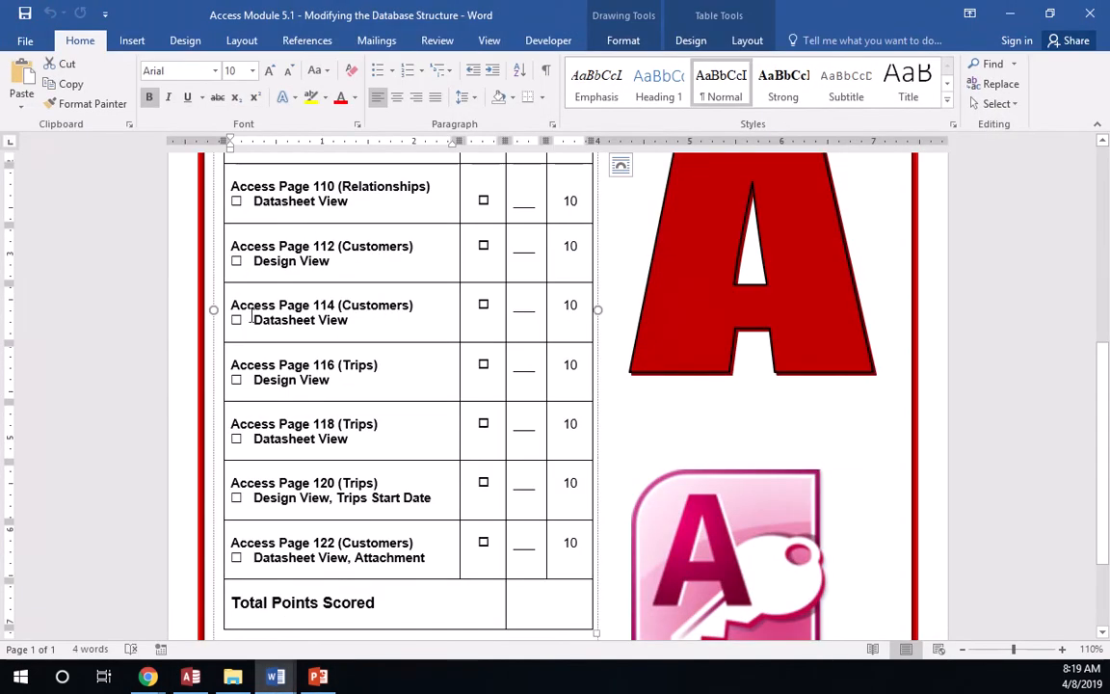
pyautogui.scroll(1, 274, 236)
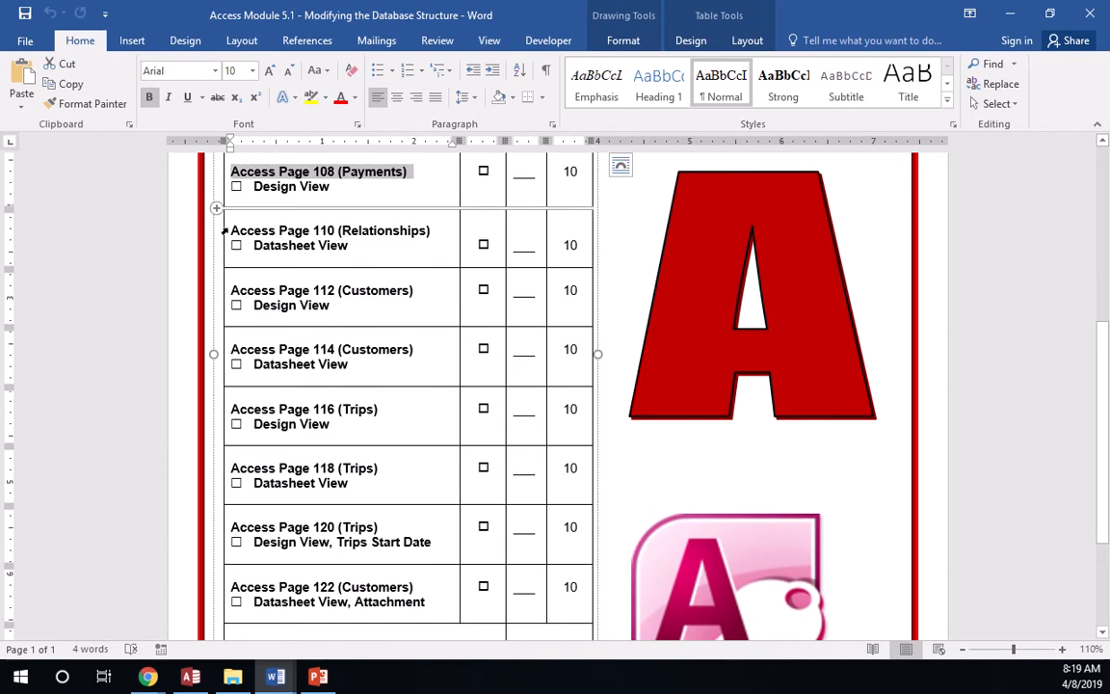
pyautogui.moveTo(229, 231); pyautogui.dragTo(441, 231)
pyautogui.hotkey('ctrl', 'c')
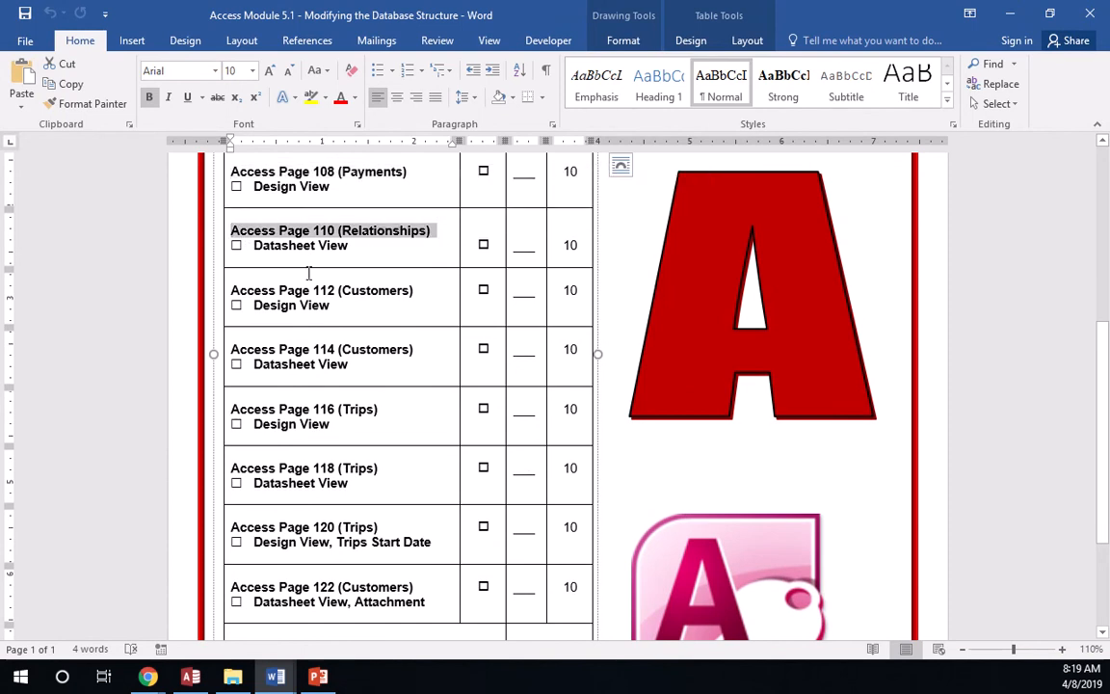
# - Switch to Document1 and paste the heading "Access Page 110 (Relationships)" on a new line below the Payments screenshot
pyautogui.moveTo(275, 676)
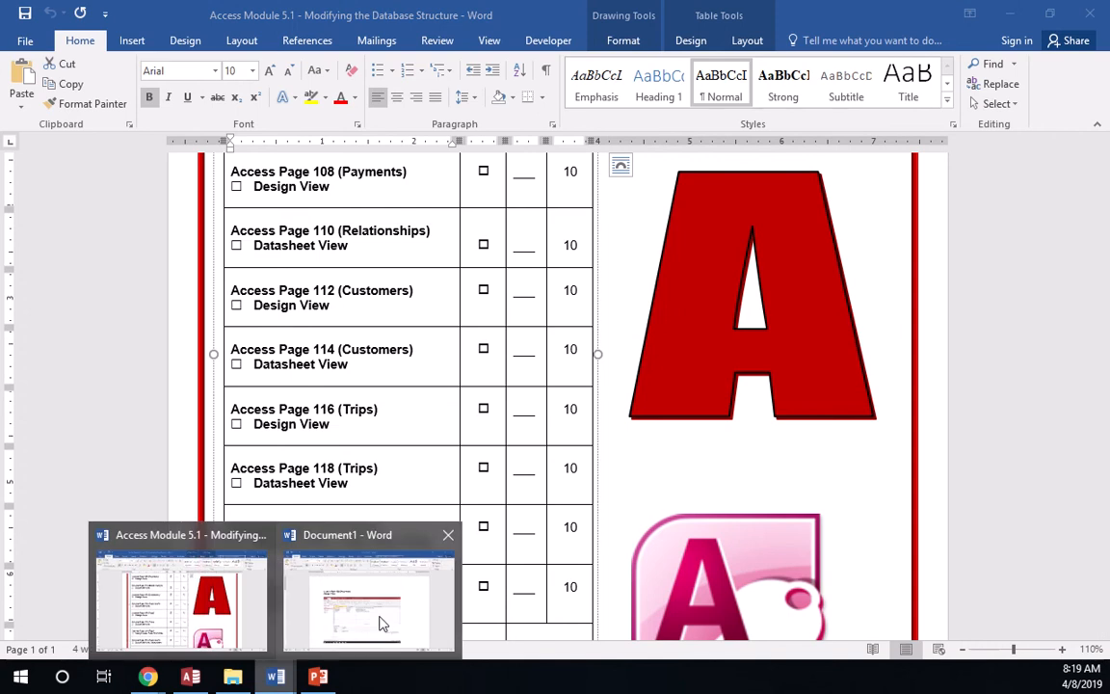
pyautogui.click(378, 607)
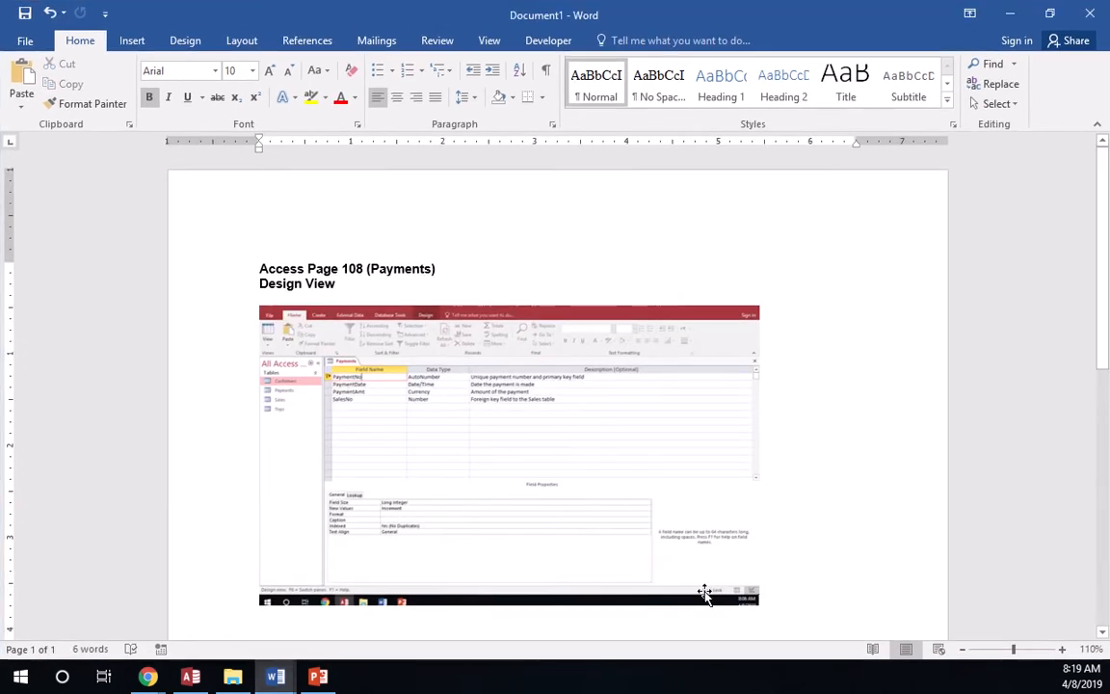
pyautogui.press('Return')
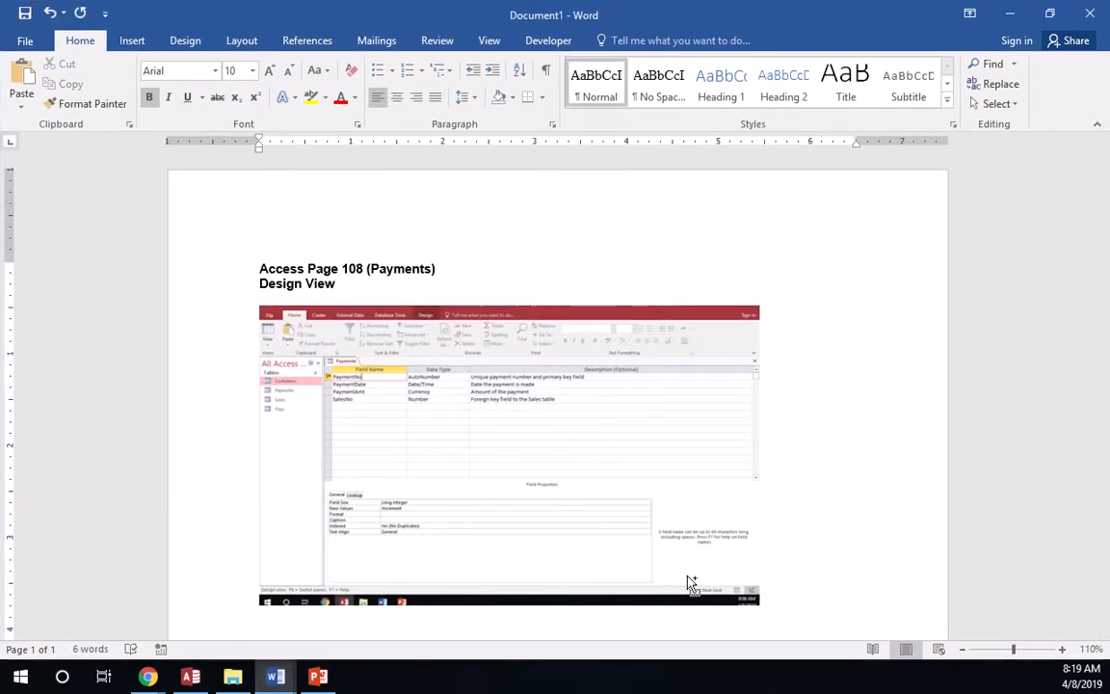
pyautogui.hotkey('ctrl', 'v')
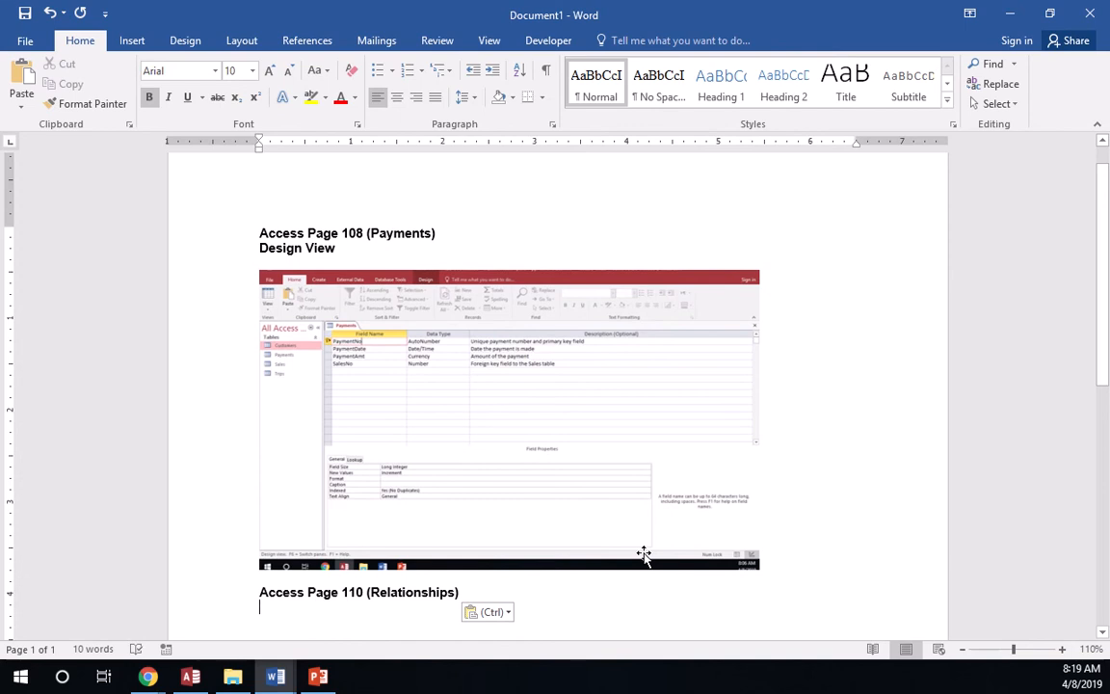
pyautogui.scroll(-3, 594, 503)
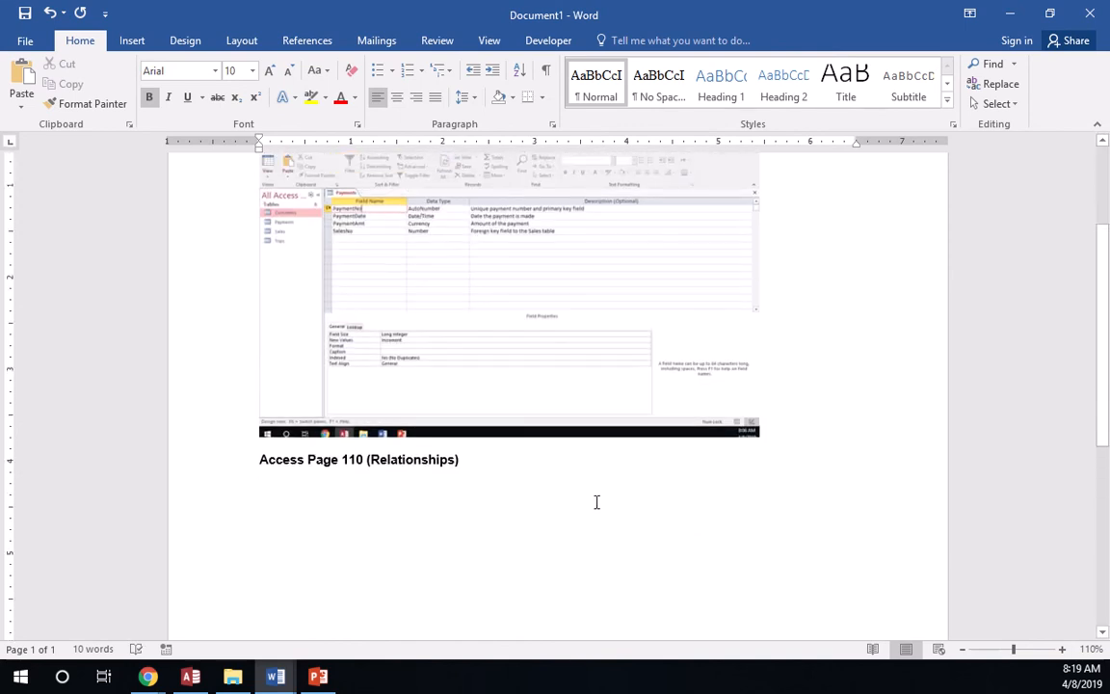
# - Capture a screenshot of the relationship report in Access and paste it below the "Access Page 110 (Relationships)" heading in Document1
pyautogui.click(305, 678)
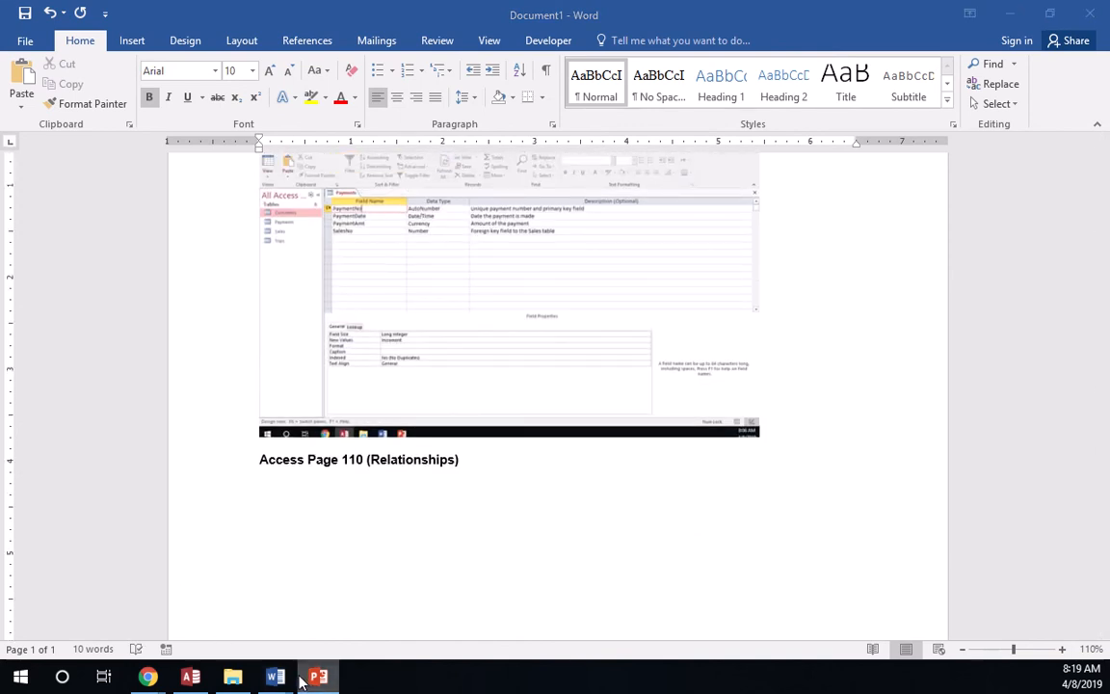
pyautogui.click(191, 676)
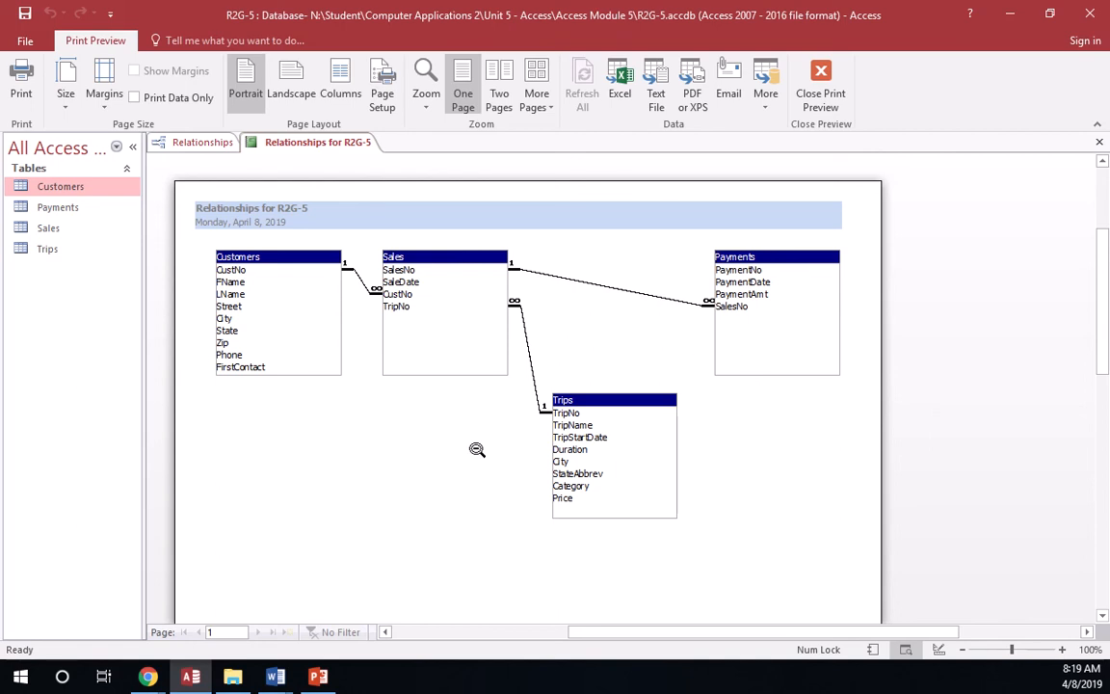
pyautogui.click(284, 681)
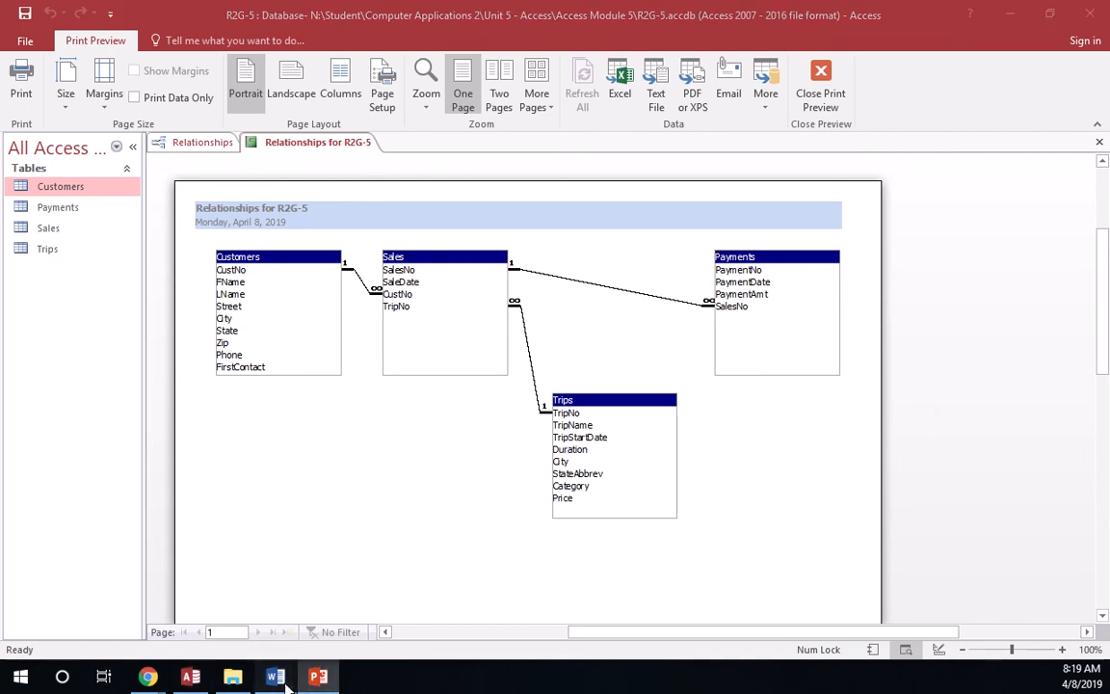
pyautogui.click(294, 569)
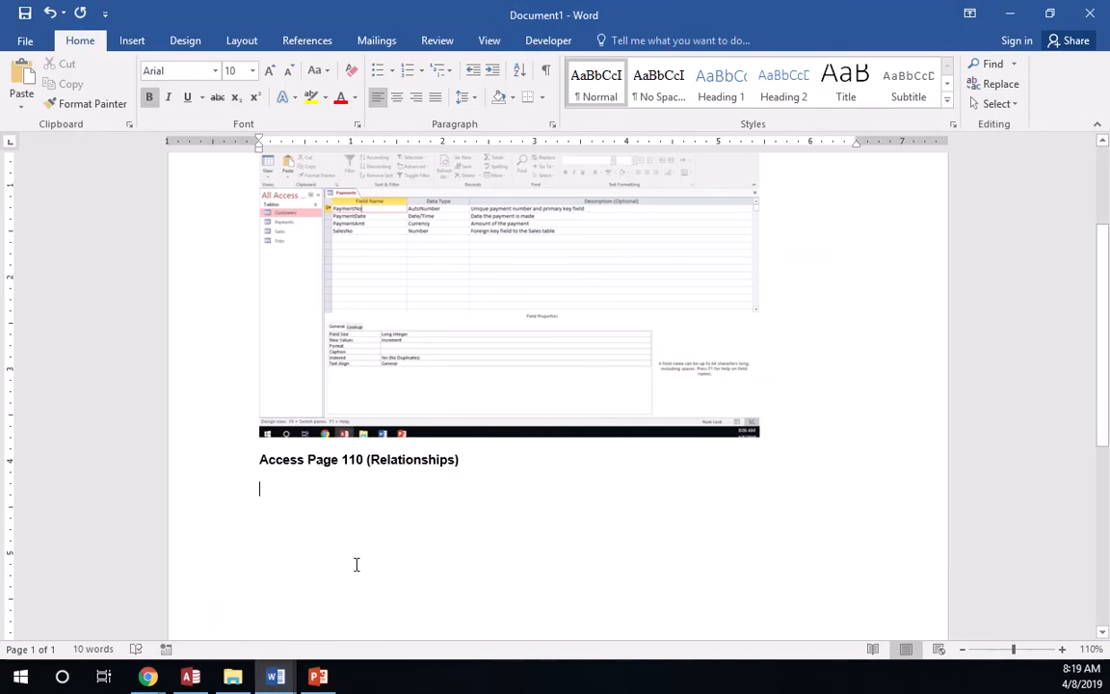
pyautogui.hotkey('ctrl', 'v')
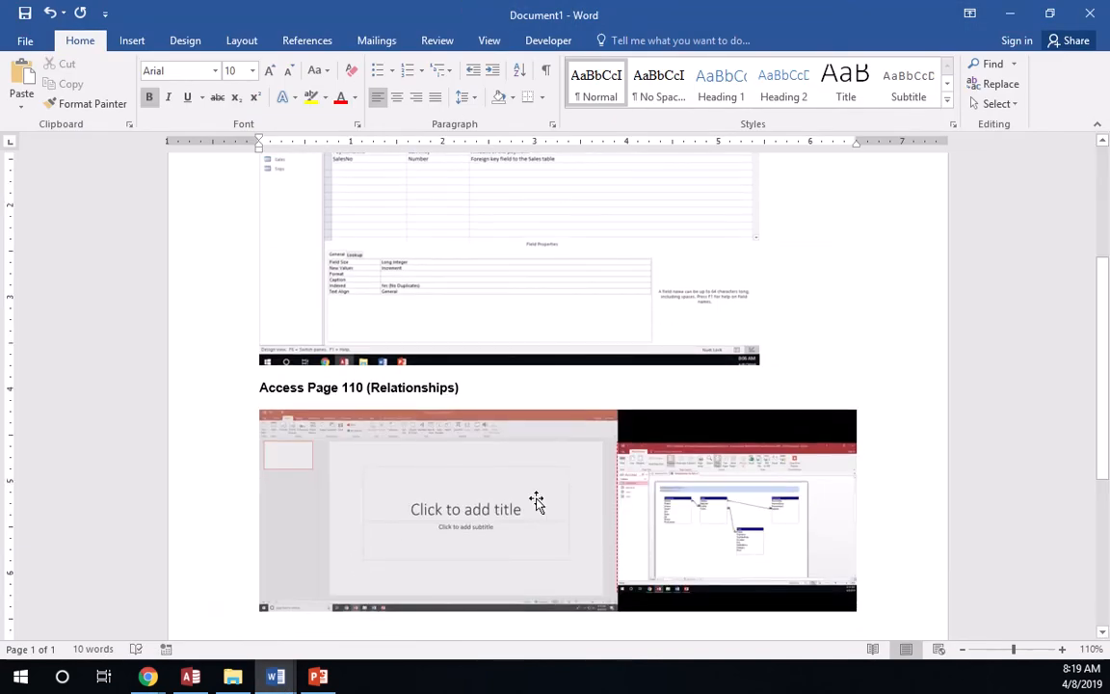
# - Crop the pasted screenshot to the Access window, removing the PowerPoint screen beside it and the black bands above and below
pyautogui.click(467, 467)
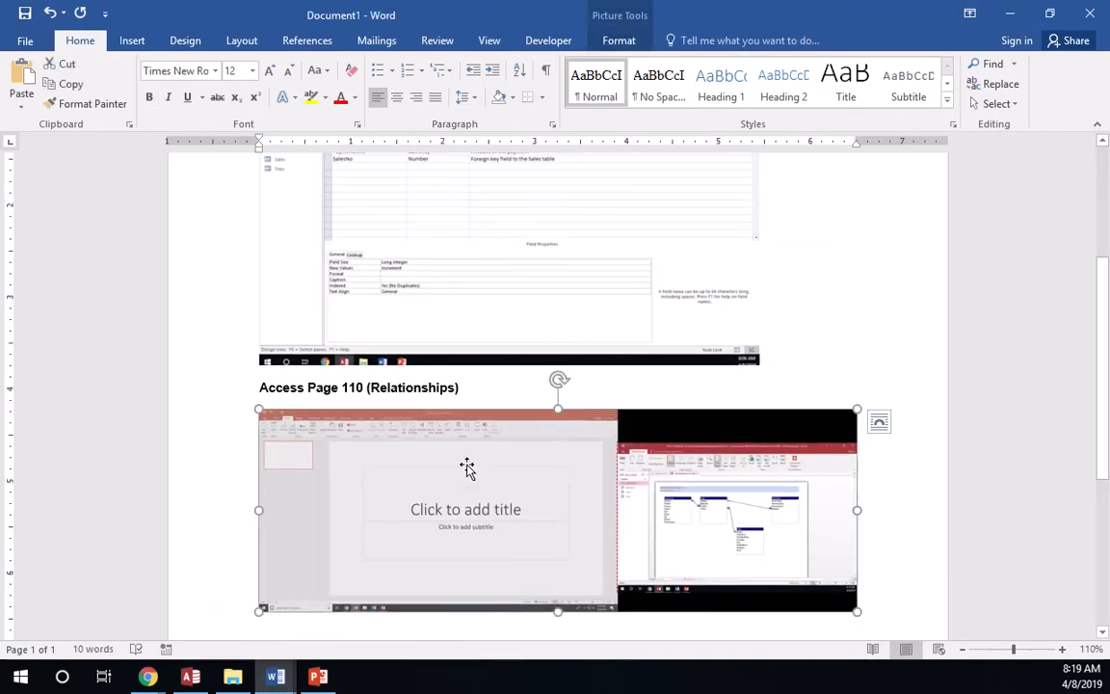
pyautogui.click(607, 41)
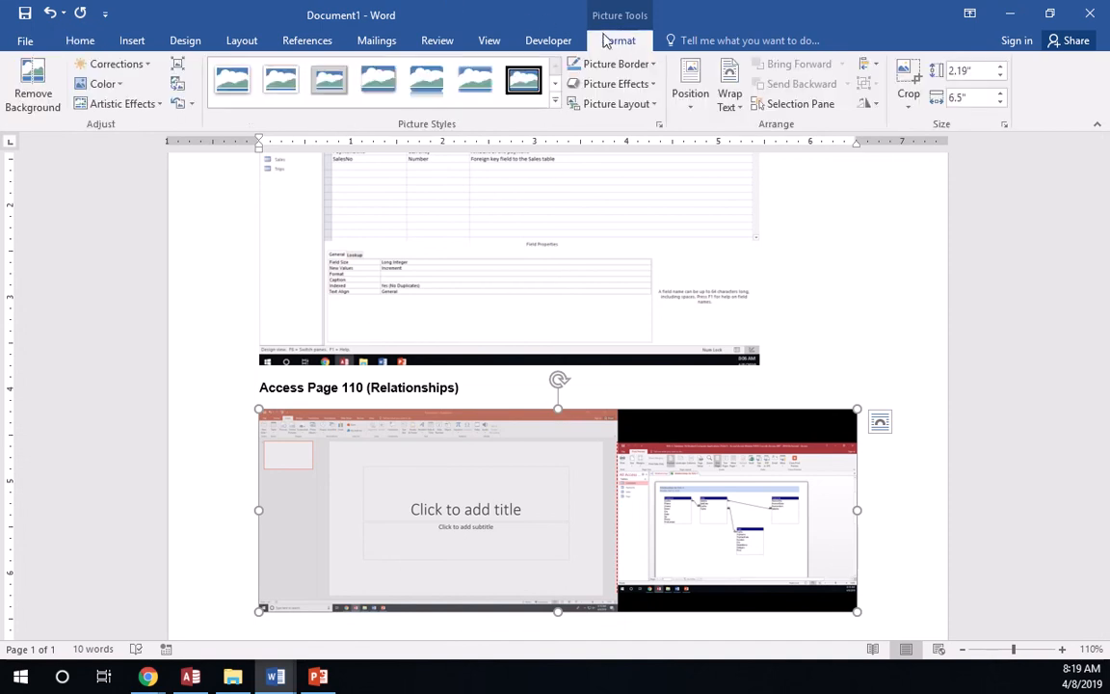
pyautogui.click(908, 77)
pyautogui.moveTo(261, 509); pyautogui.dragTo(618, 491)
pyautogui.moveTo(379, 412); pyautogui.dragTo(383, 442)
pyautogui.moveTo(376, 577); pyautogui.dragTo(377, 555)
pyautogui.click(611, 517)
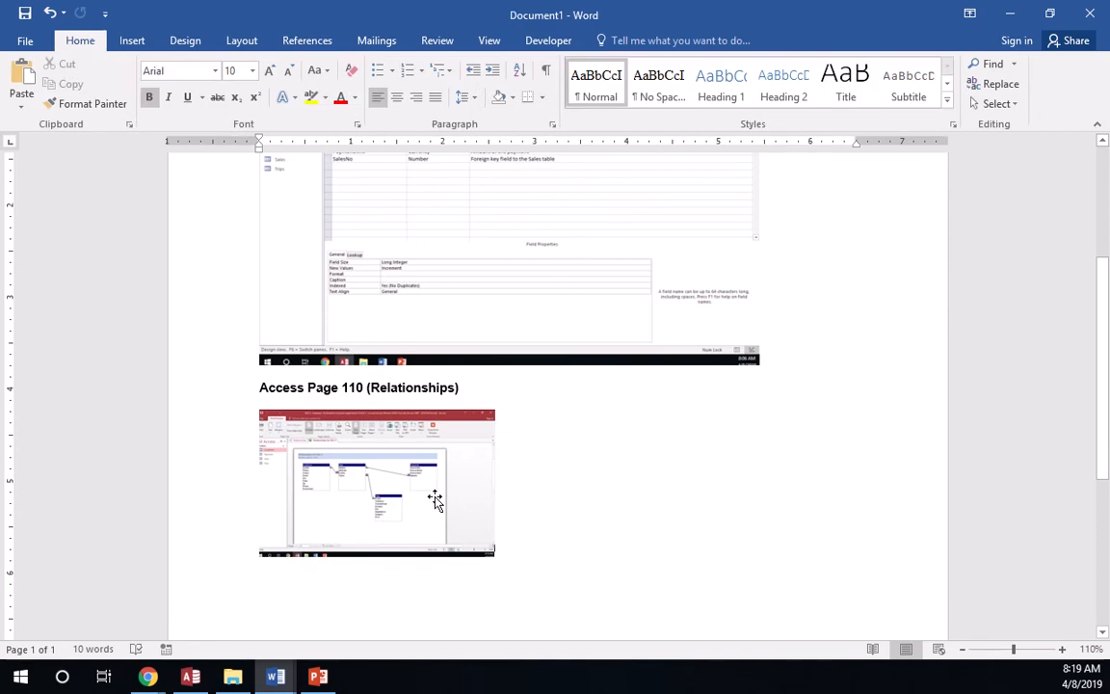
# - Enlarge the cropped relationships screenshot proportionally to about the width of the Payments screenshot and check the page layout
pyautogui.click(436, 498)
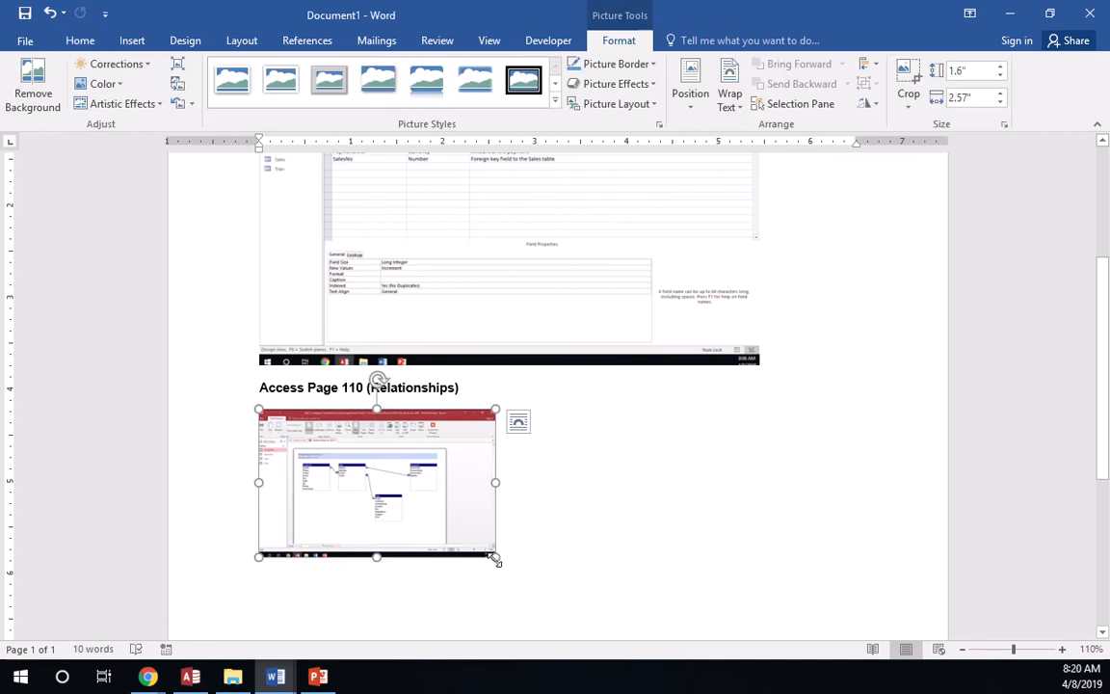
pyautogui.moveTo(494, 557); pyautogui.dragTo(765, 624)
pyautogui.scroll(-2, 812, 409)
pyautogui.click(798, 453)
pyautogui.scroll(5, 798, 452)
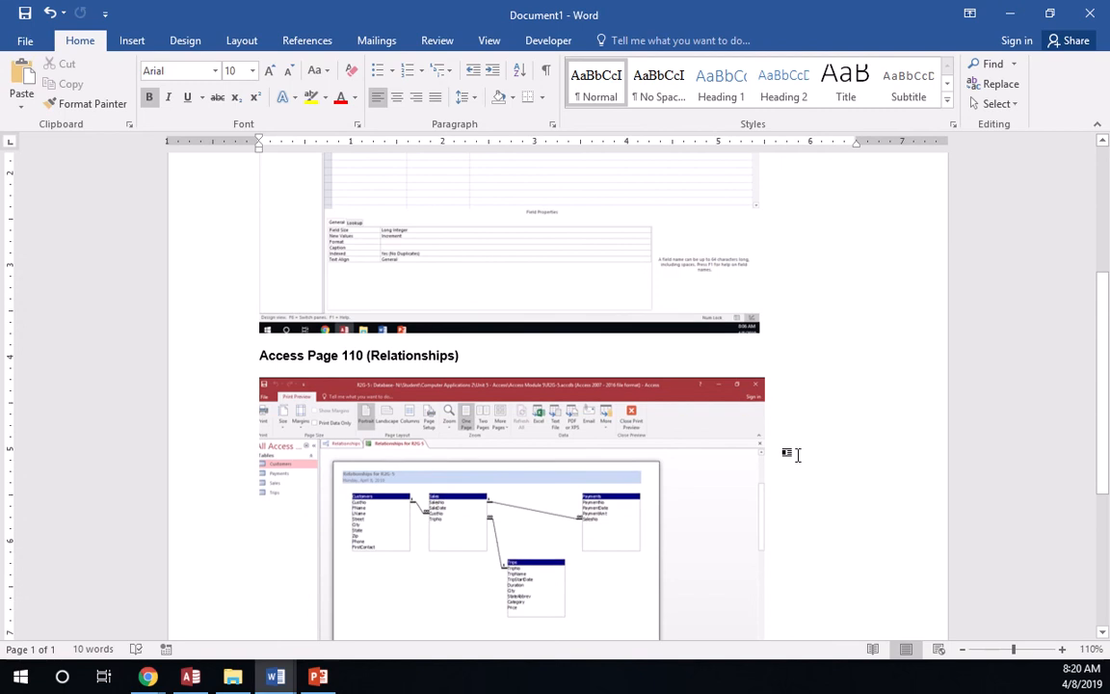
pyautogui.scroll(3, 798, 454)
pyautogui.scroll(-6, 798, 453)
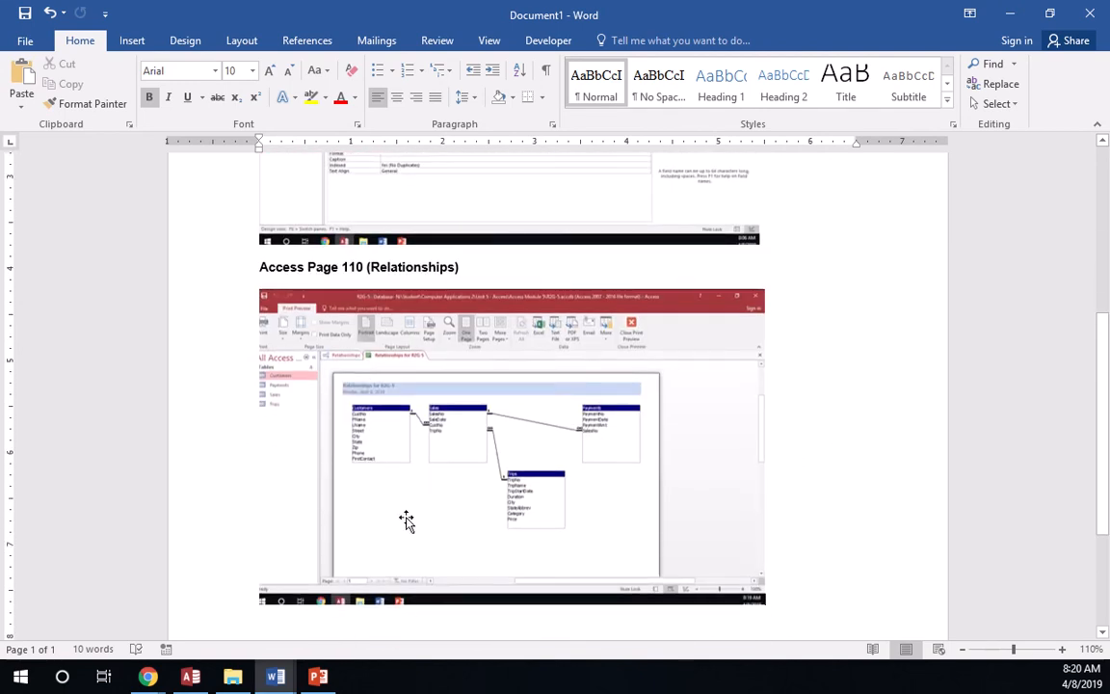
# - Switch to Access and save the relationship report under the name "Relationships for R2G-5"
pyautogui.click(191, 677)
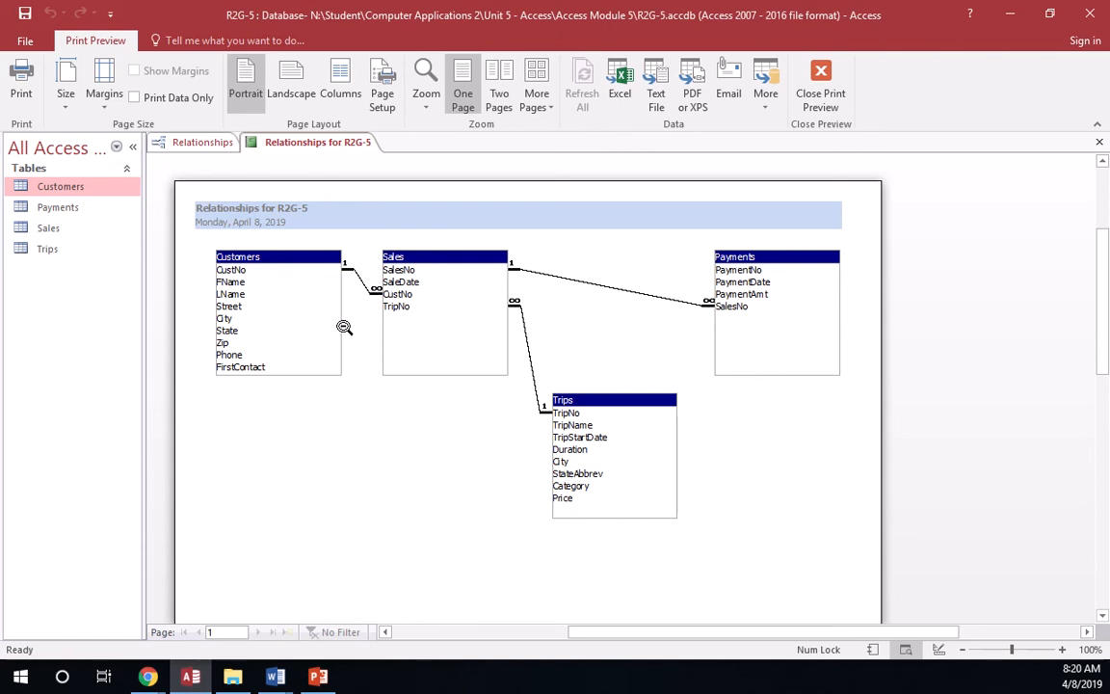
pyautogui.click(25, 42)
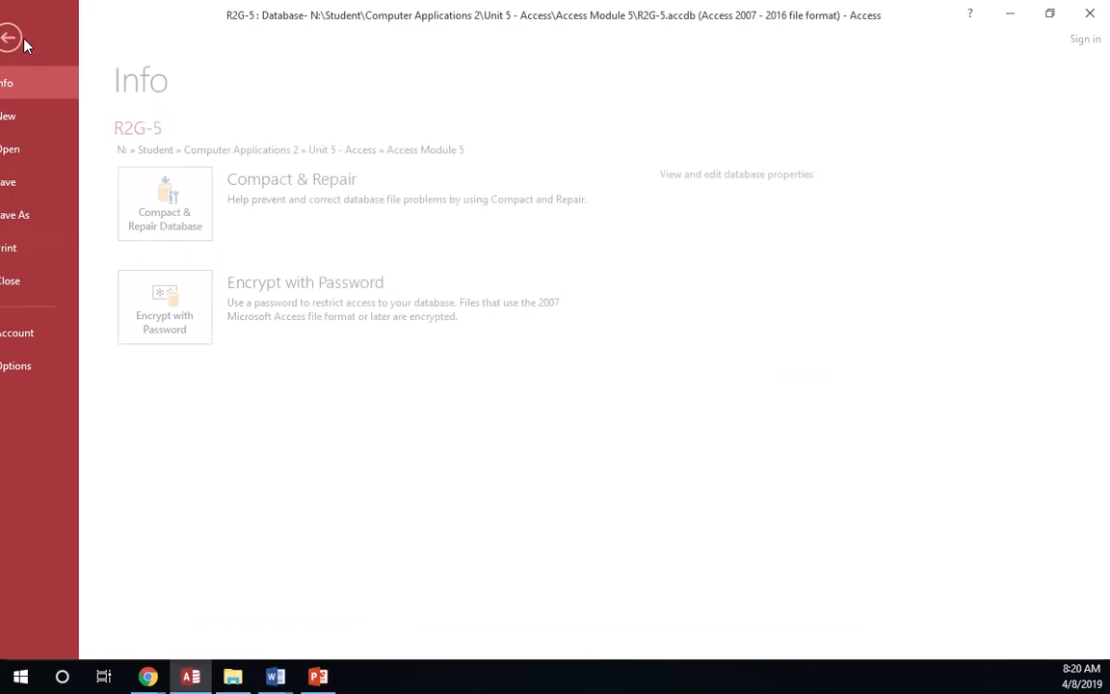
pyautogui.click(28, 35)
pyautogui.click(26, 14)
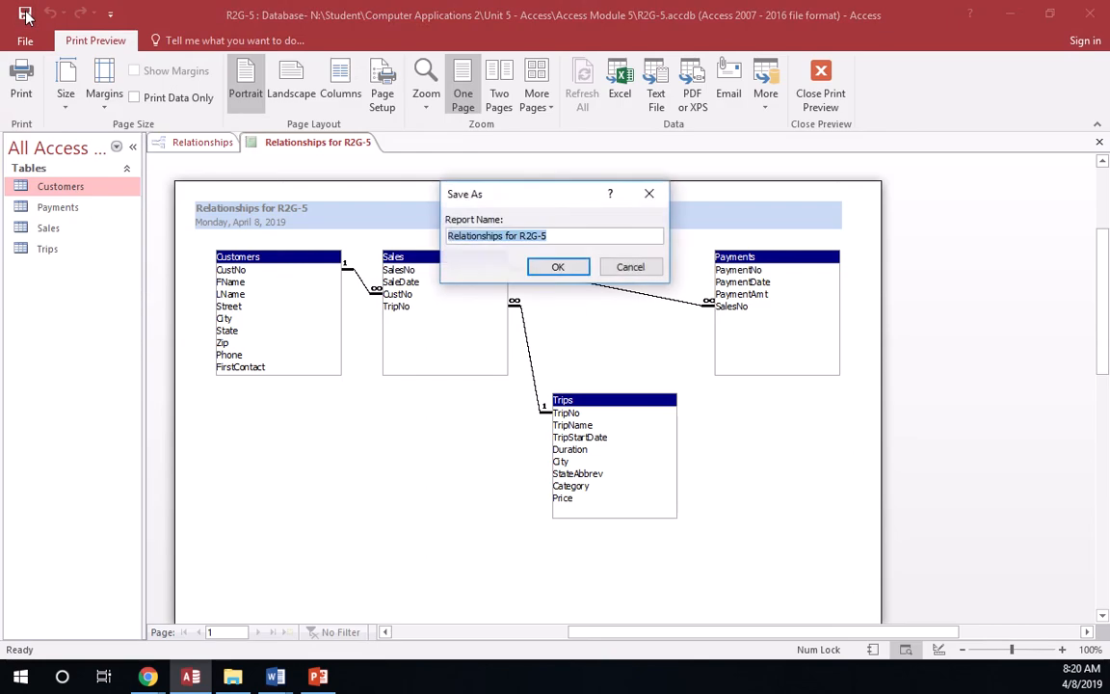
pyautogui.click(557, 266)
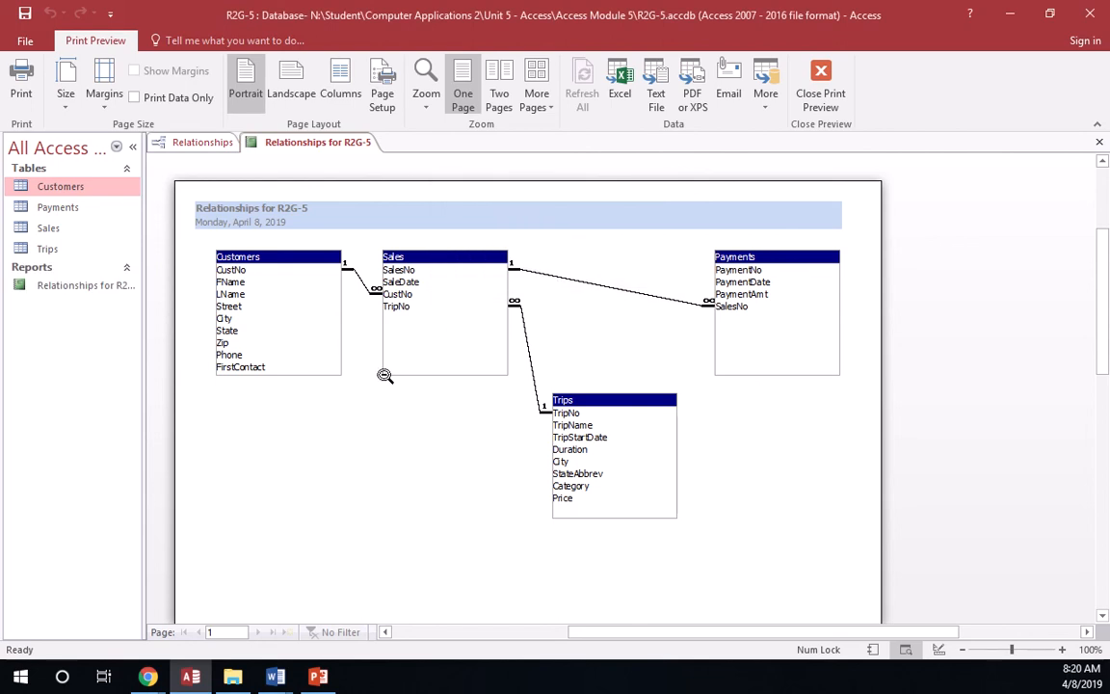
# - Close the relationship report's print preview and bring up the commands for the report's document tab
pyautogui.click(813, 82)
pyautogui.rightClick(291, 144)
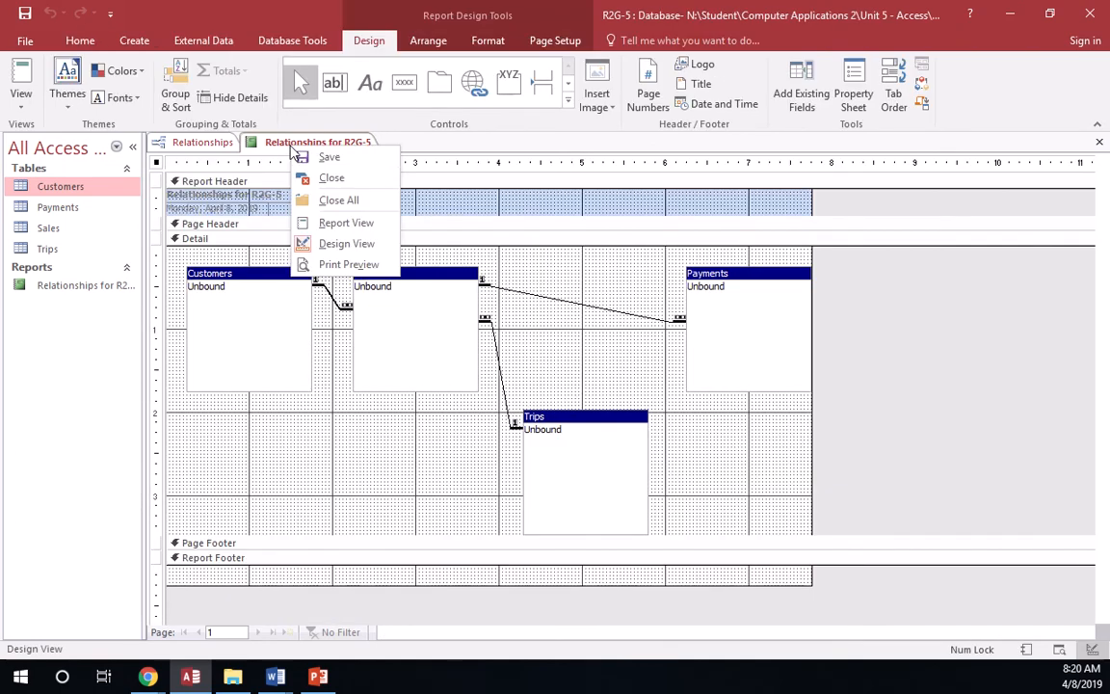